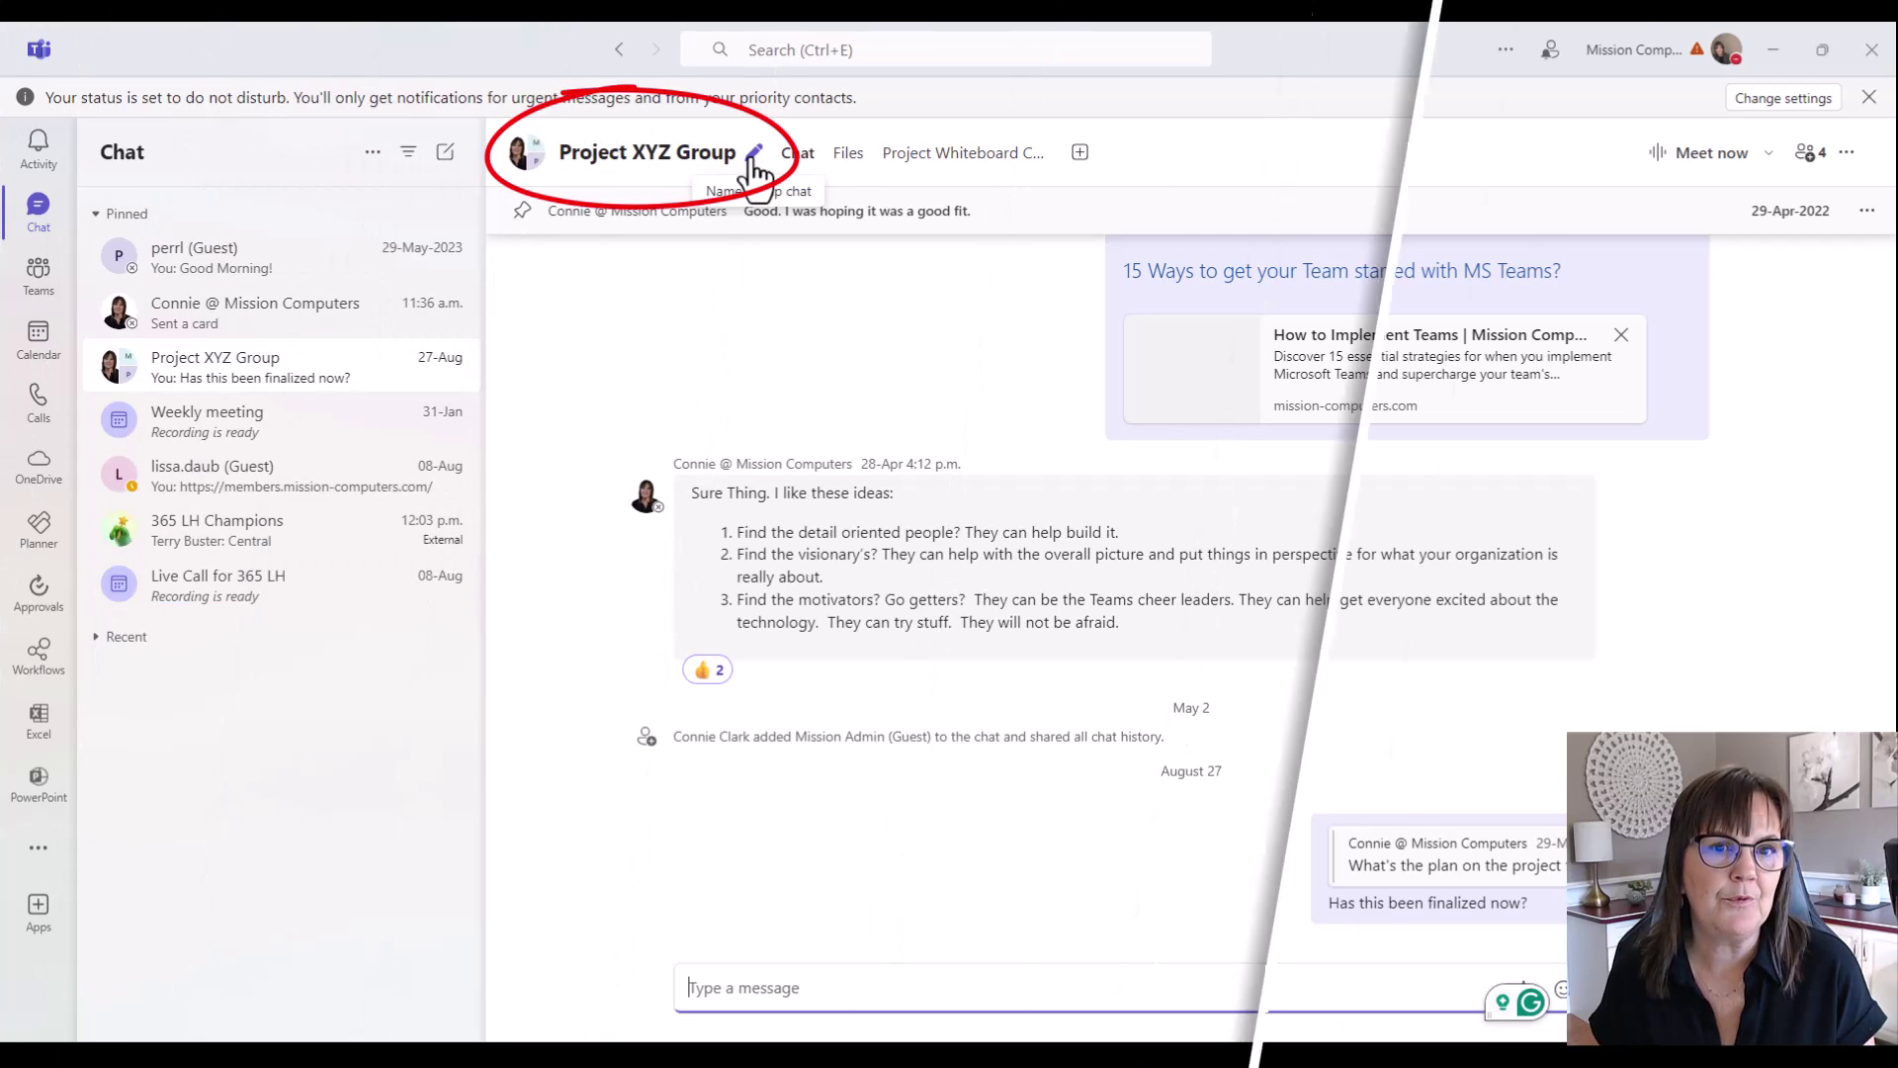
Step: Open the Project XYZ Group's name for editing and examine the picture choices for the group chat
click(755, 154)
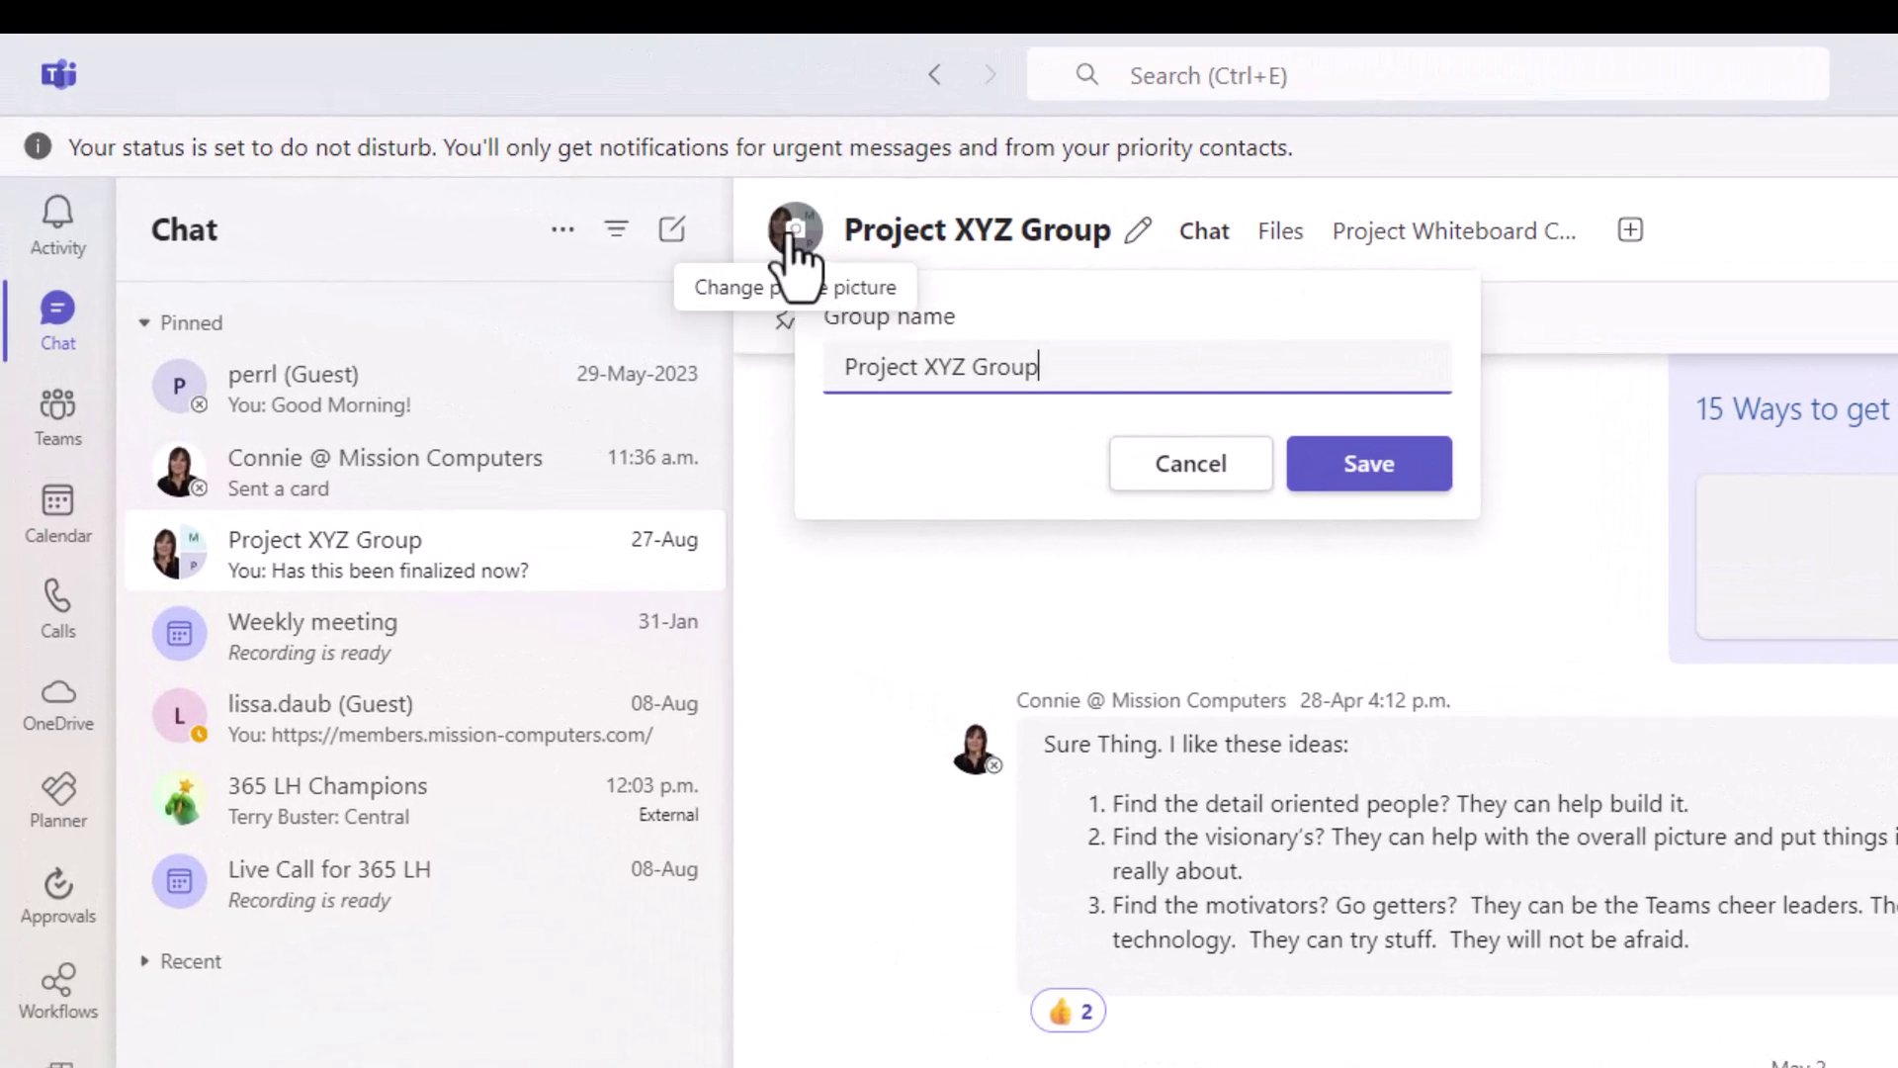
click(797, 242)
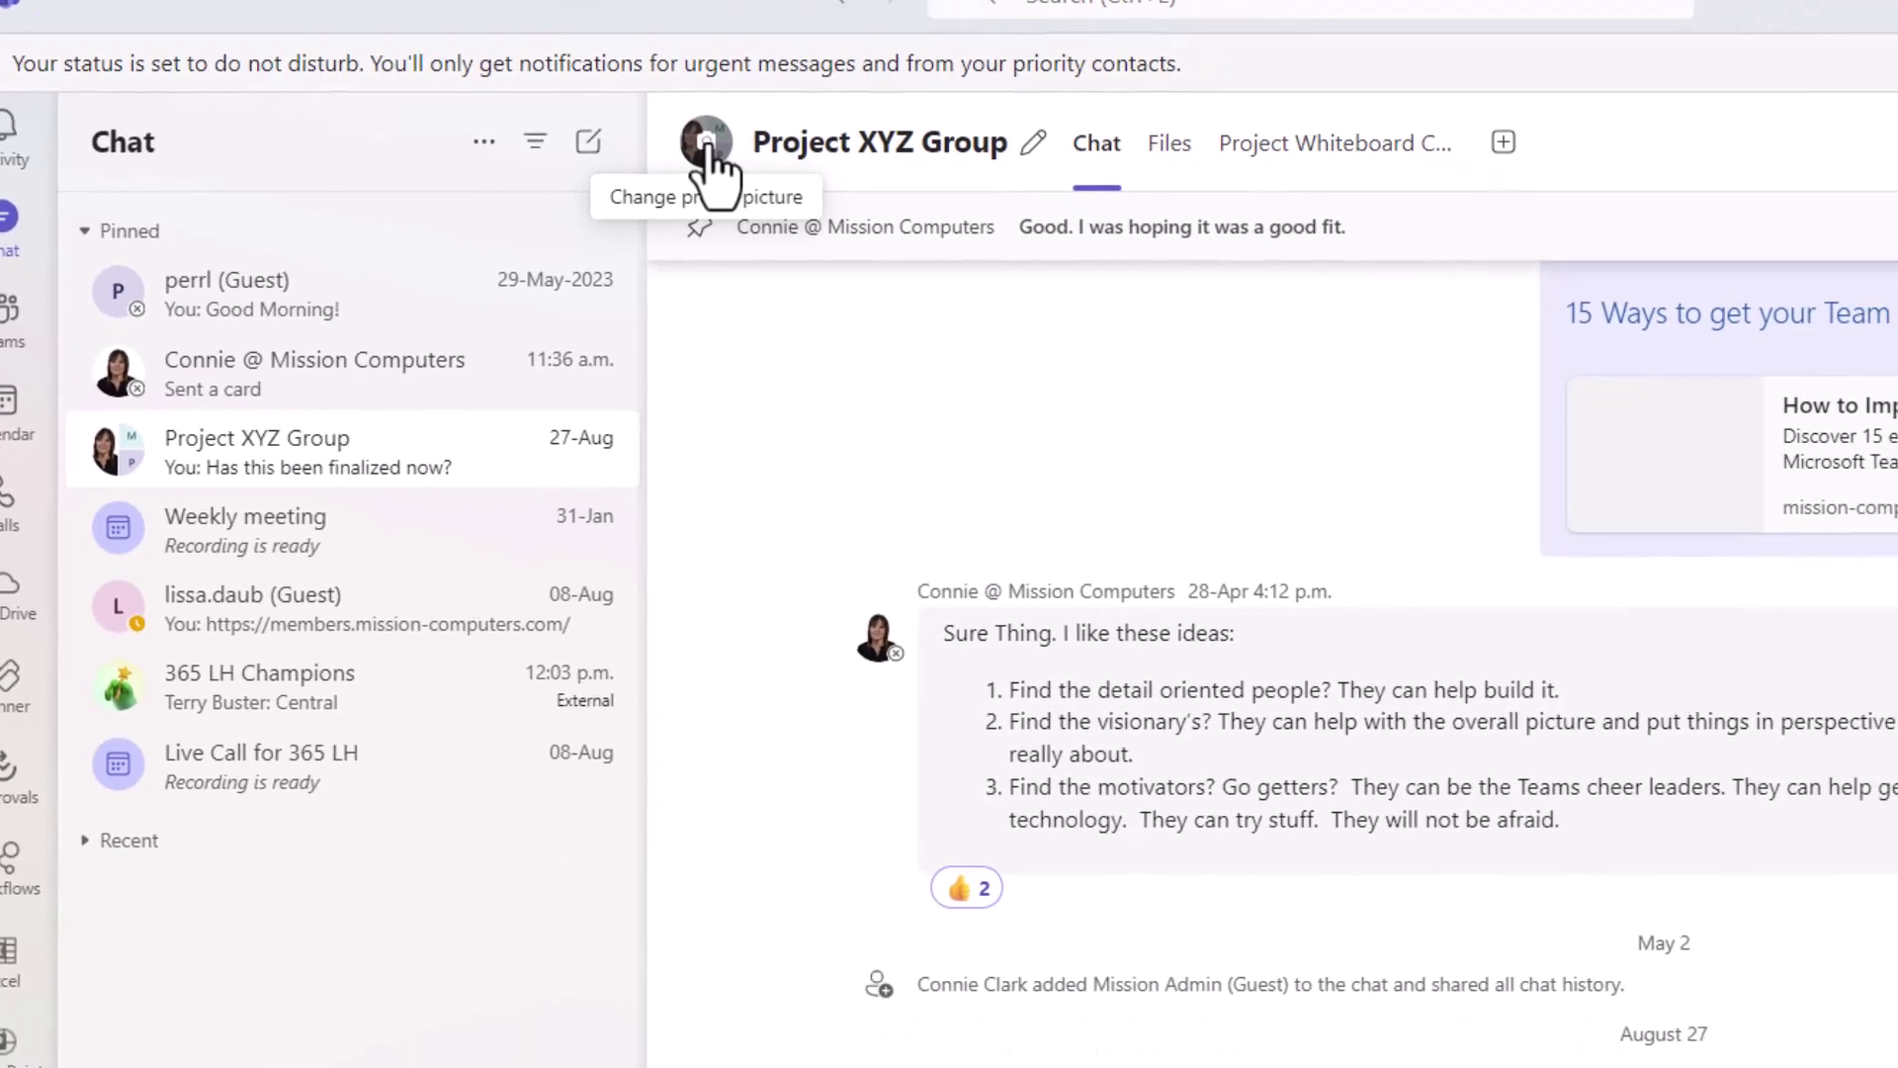
click(797, 240)
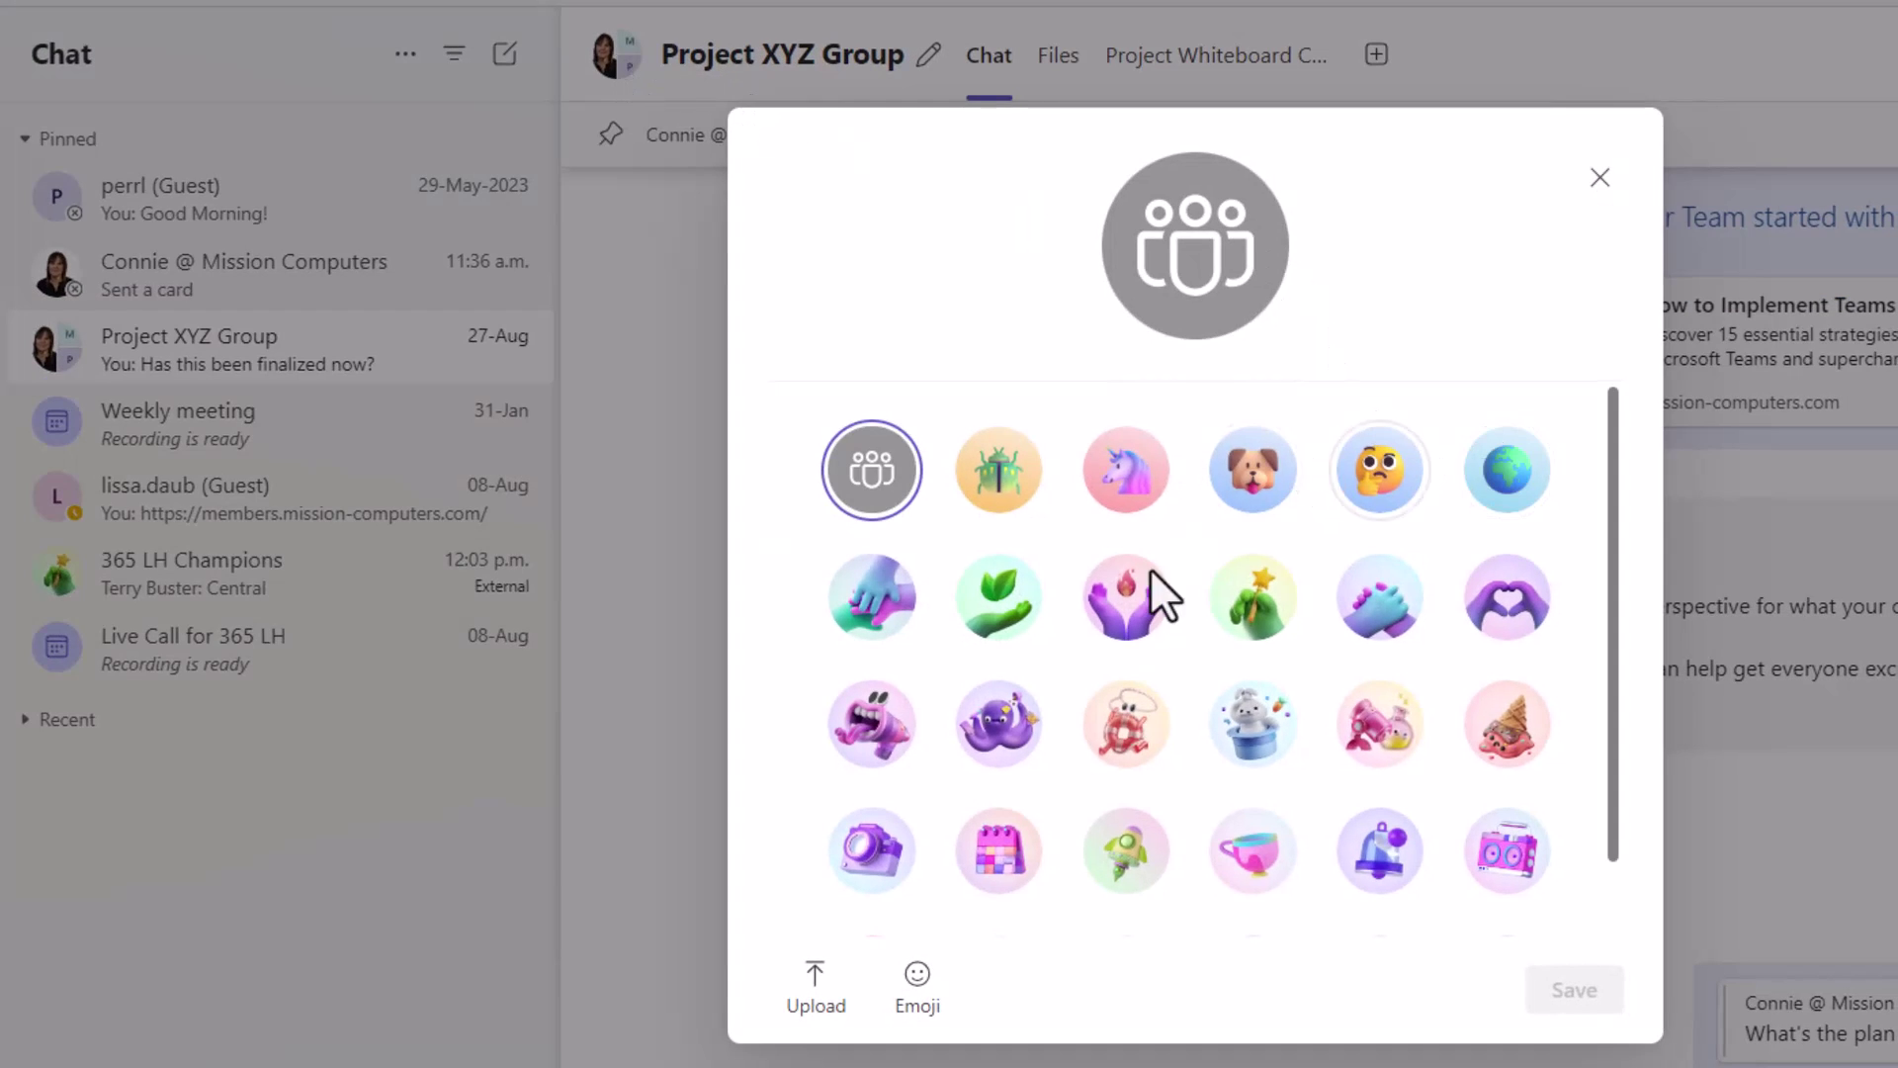
scroll(1467, 600, down, 3)
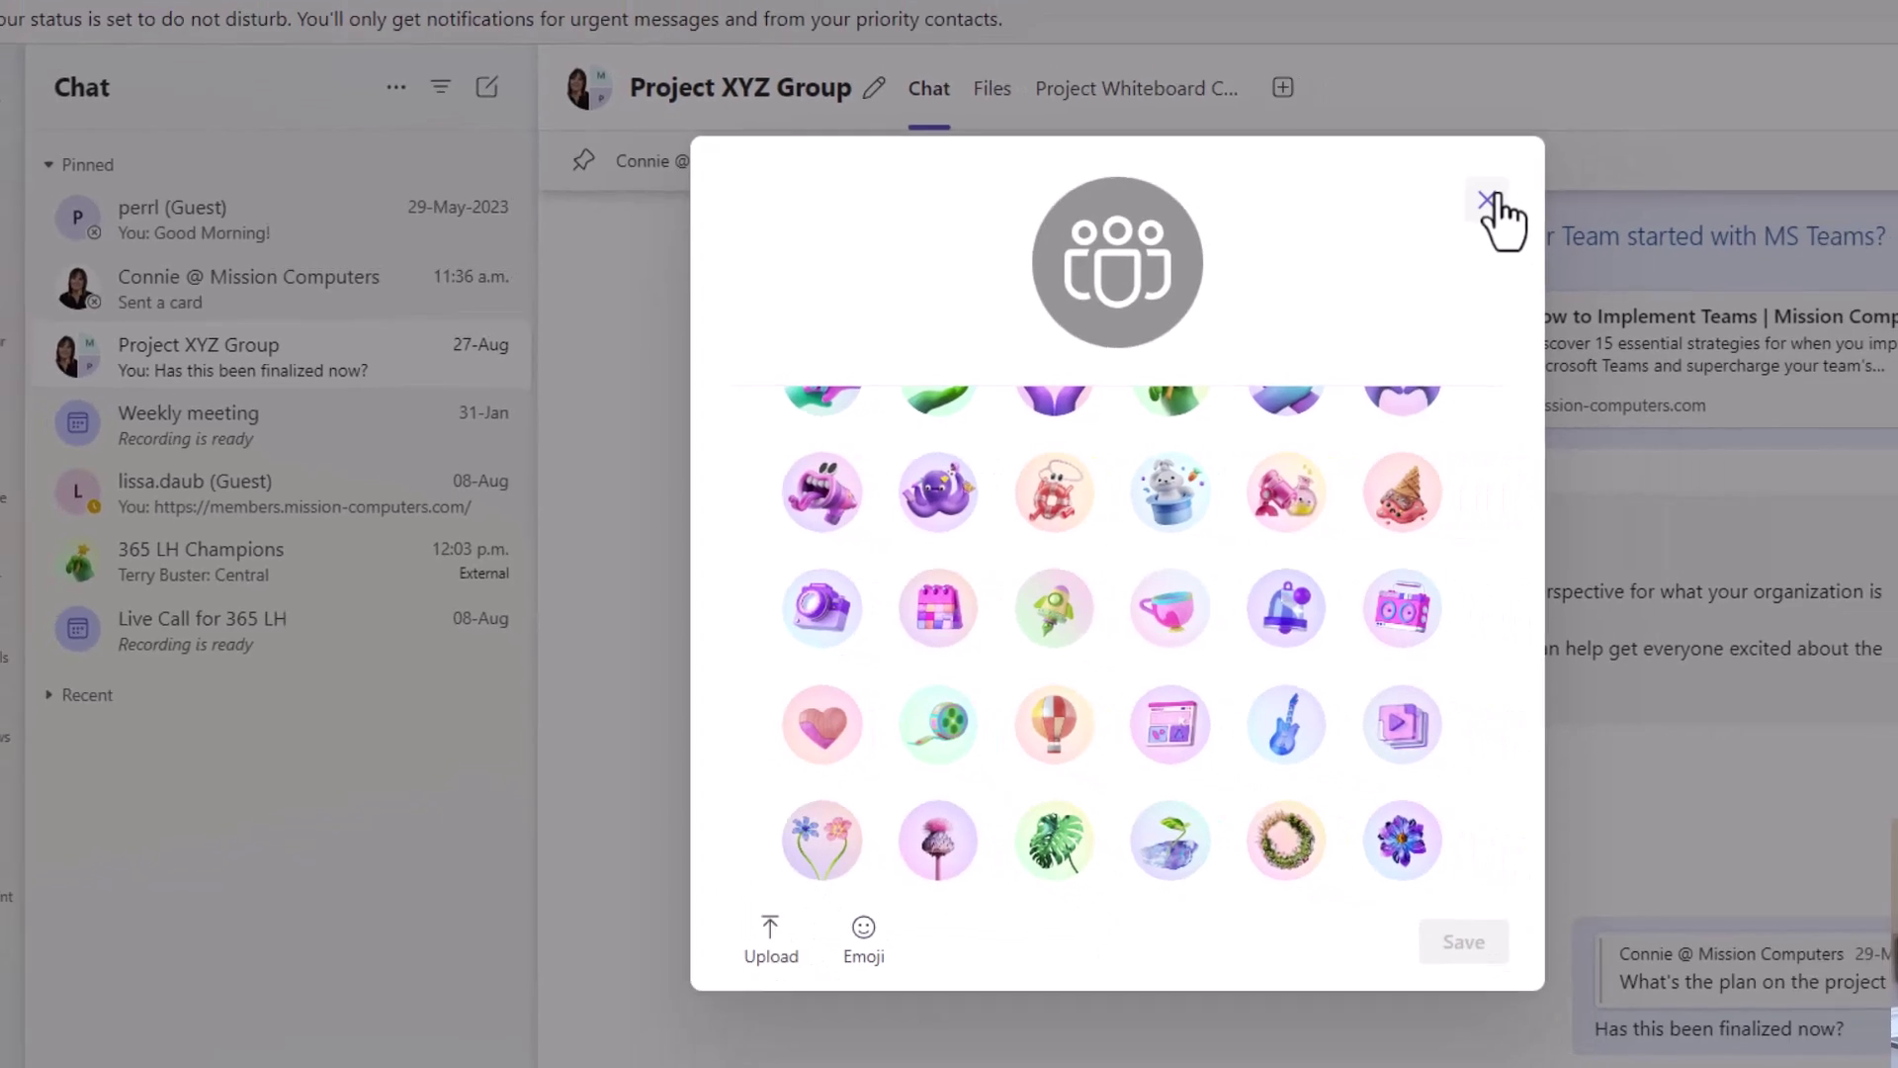
click(1599, 177)
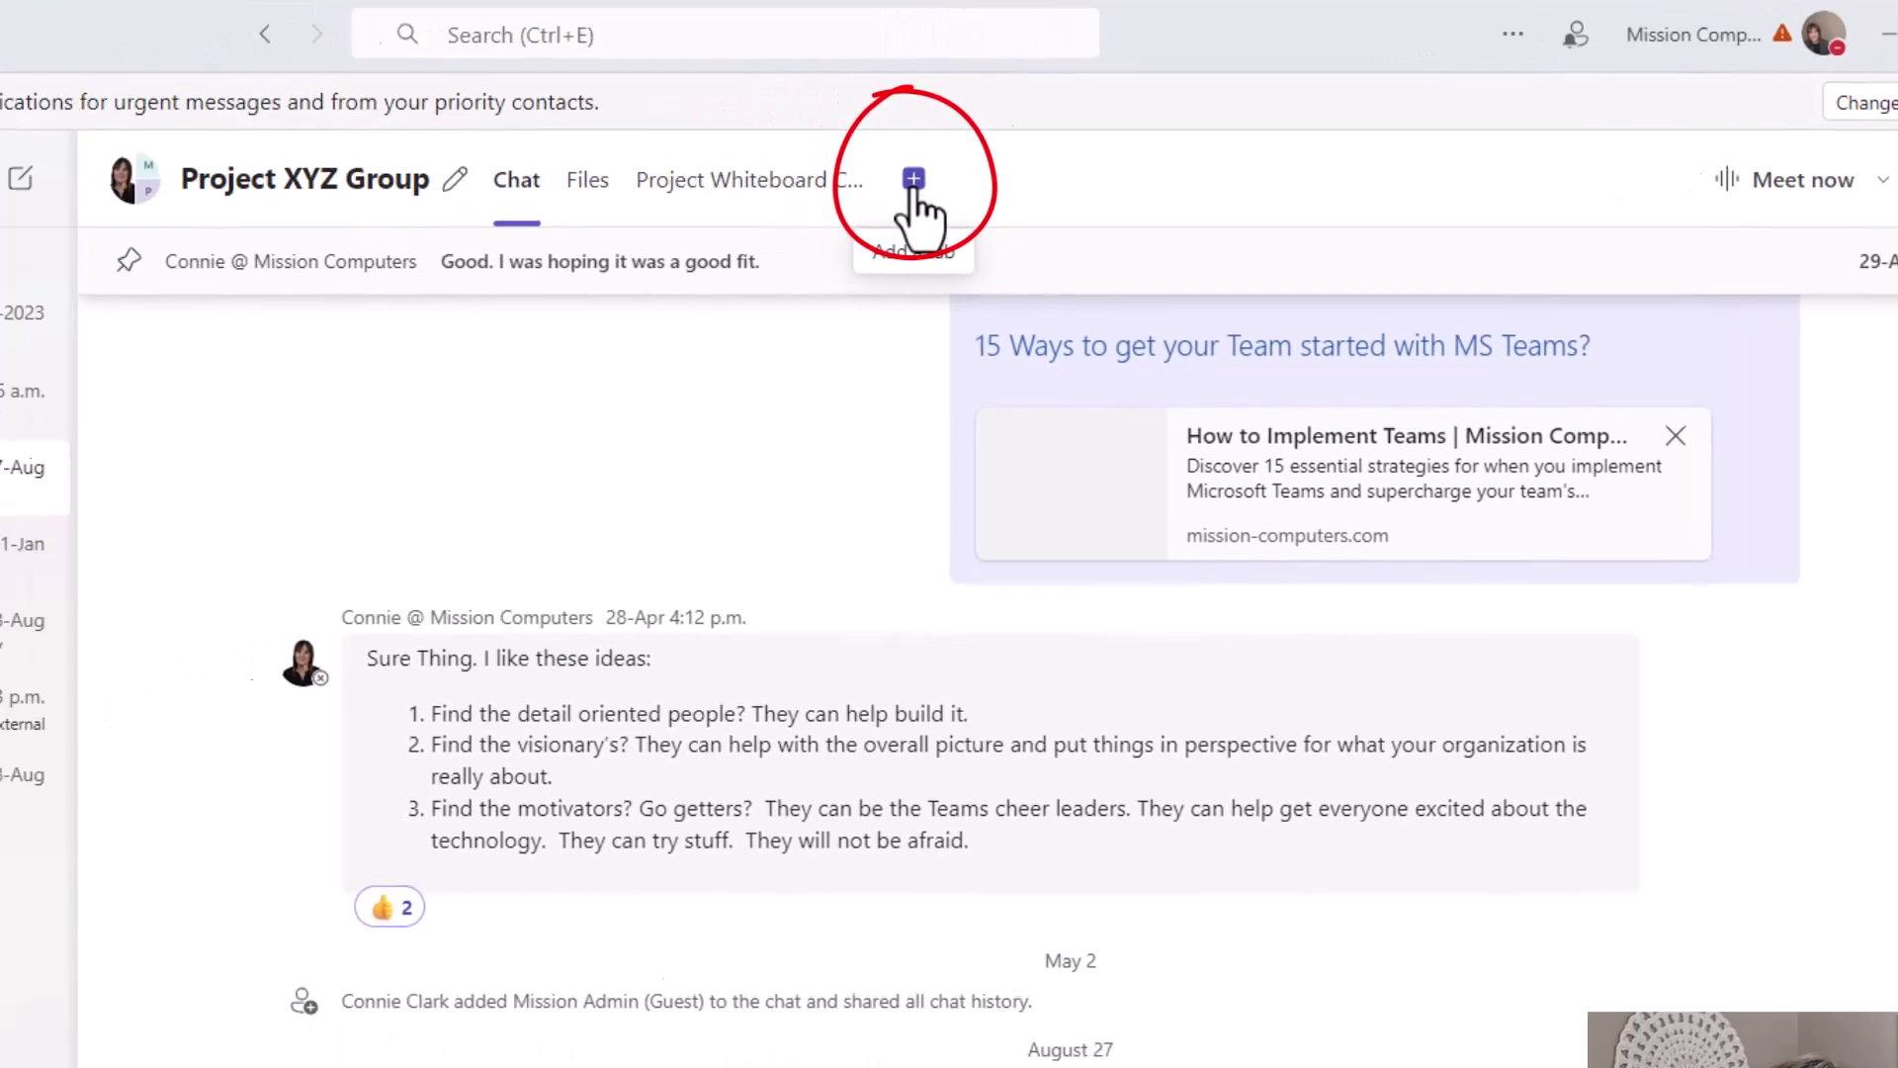
Step: Examine the apps that can be added as a new tab in the Project XYZ Group chat
click(689, 237)
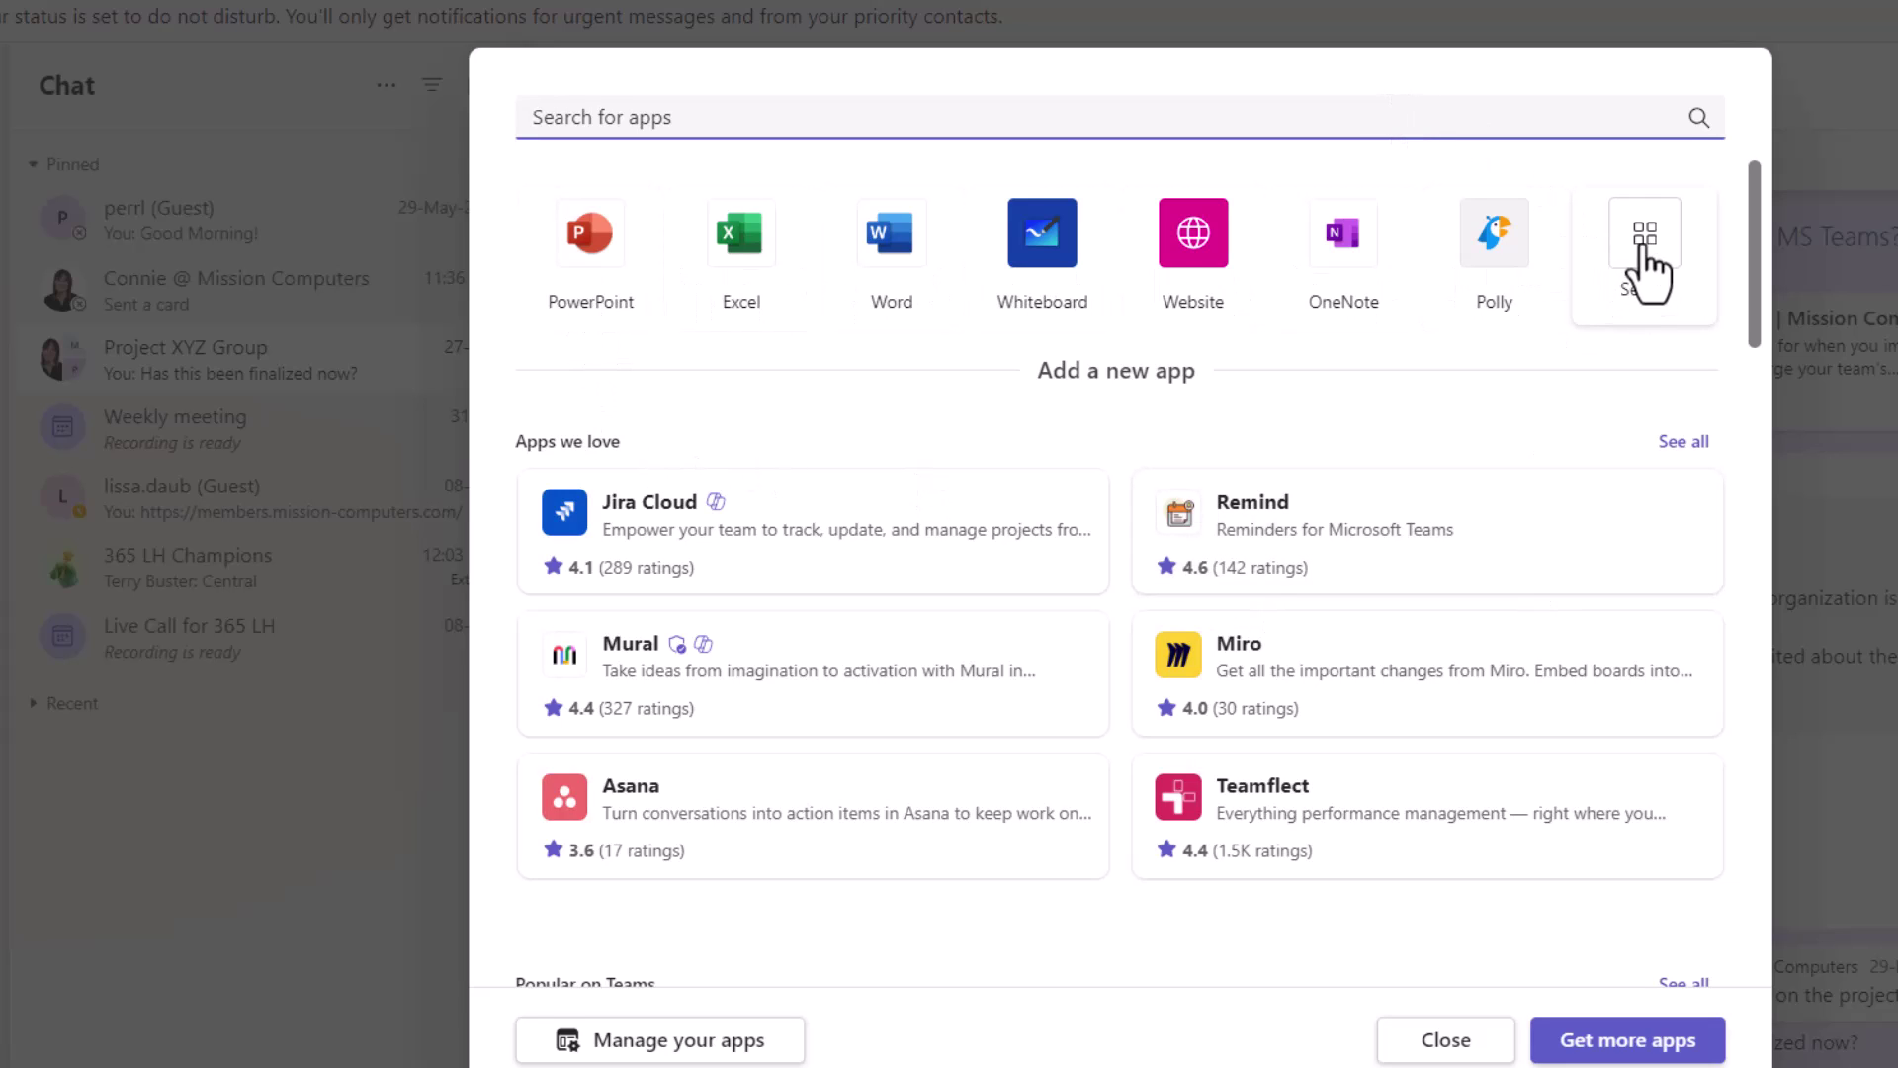
click(1677, 293)
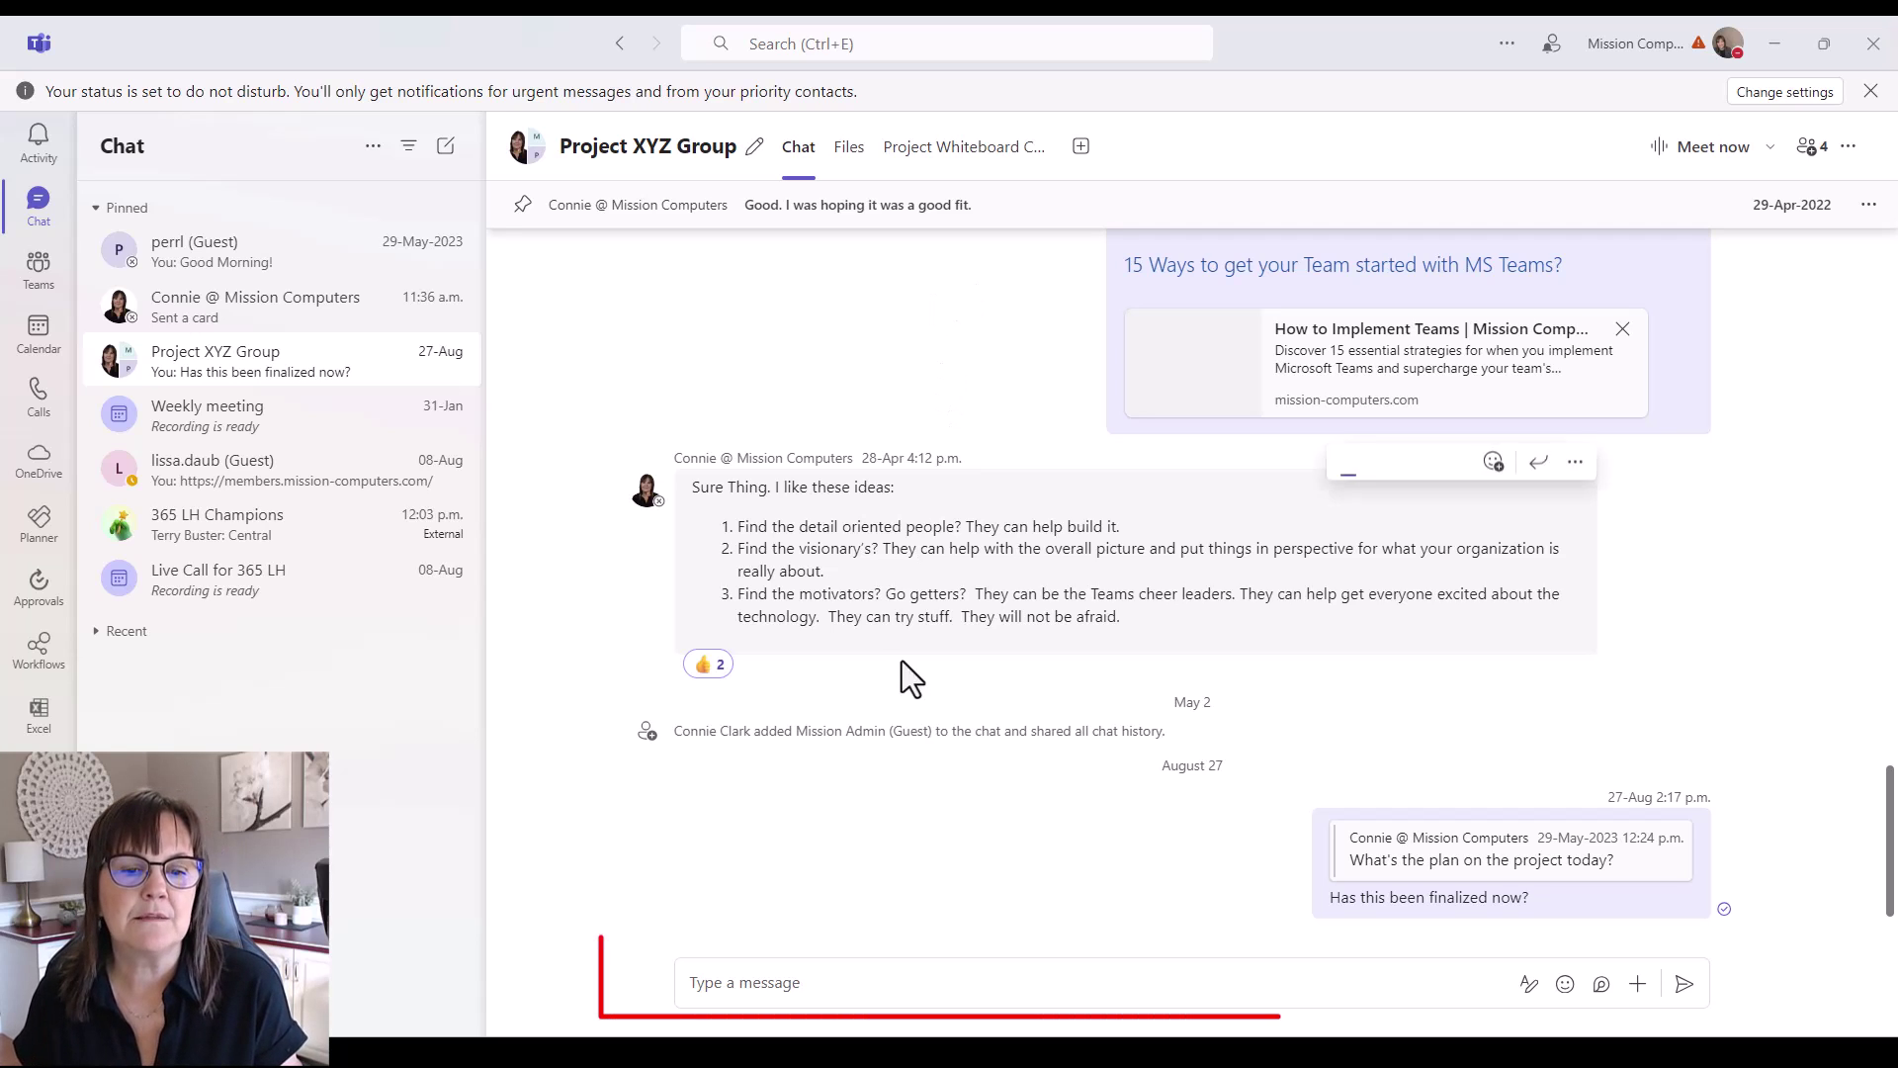
Step: Examine the actions and apps available for a new message in the Project XYZ Group chat
click(790, 986)
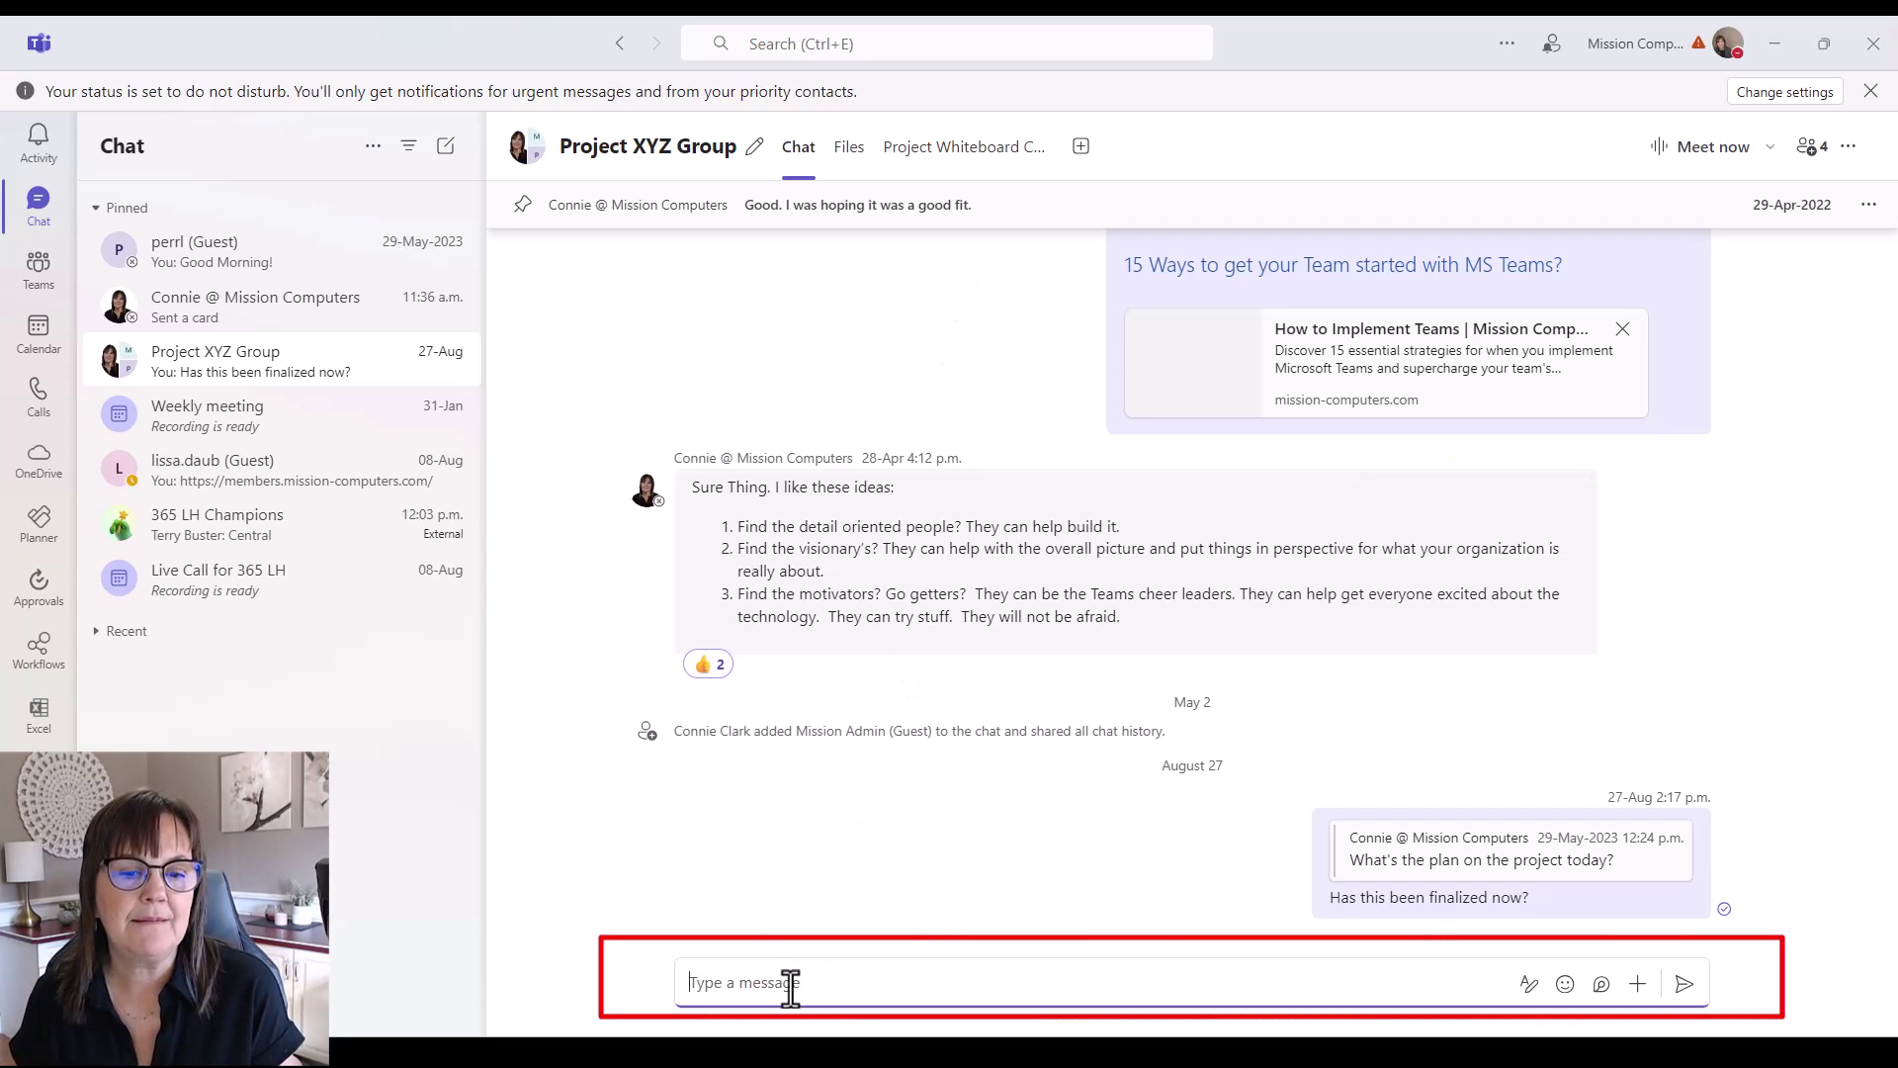
click(1638, 988)
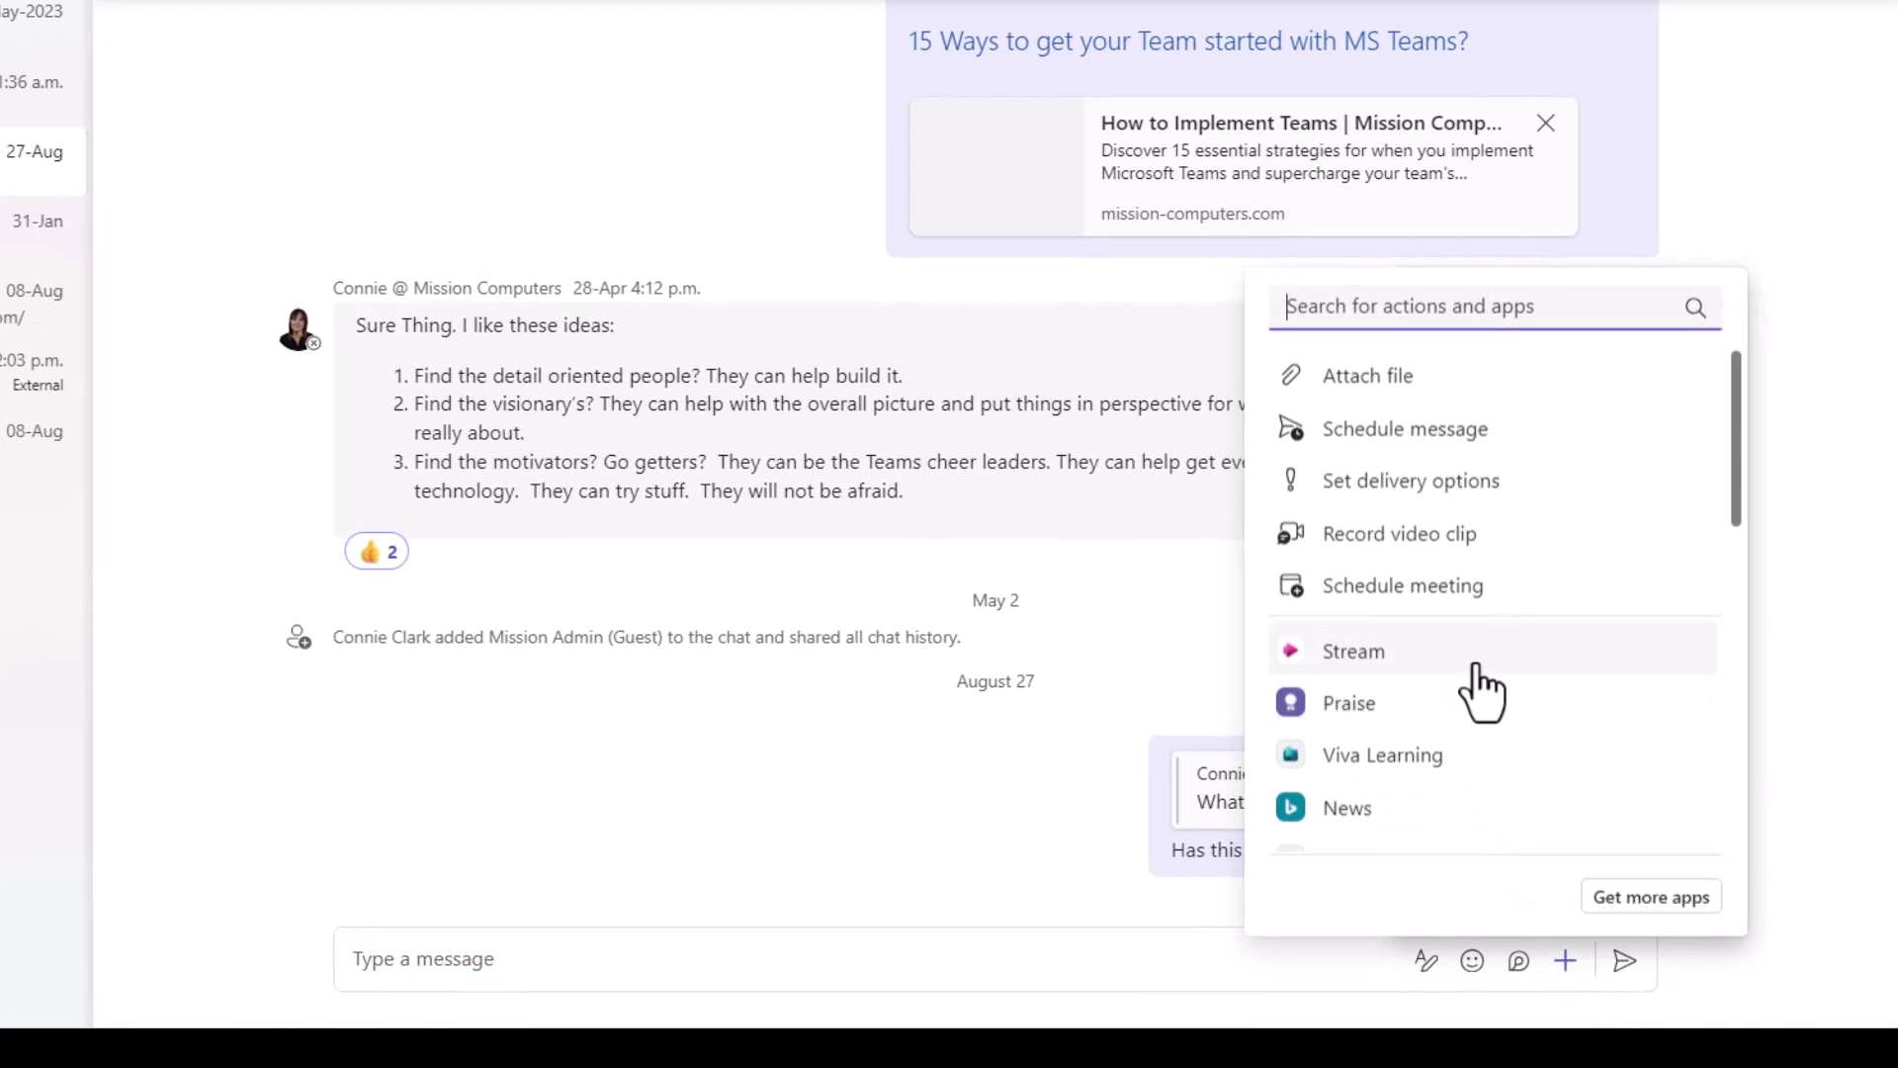
scroll(1561, 765, down, 2)
scroll(1480, 692, down, 3)
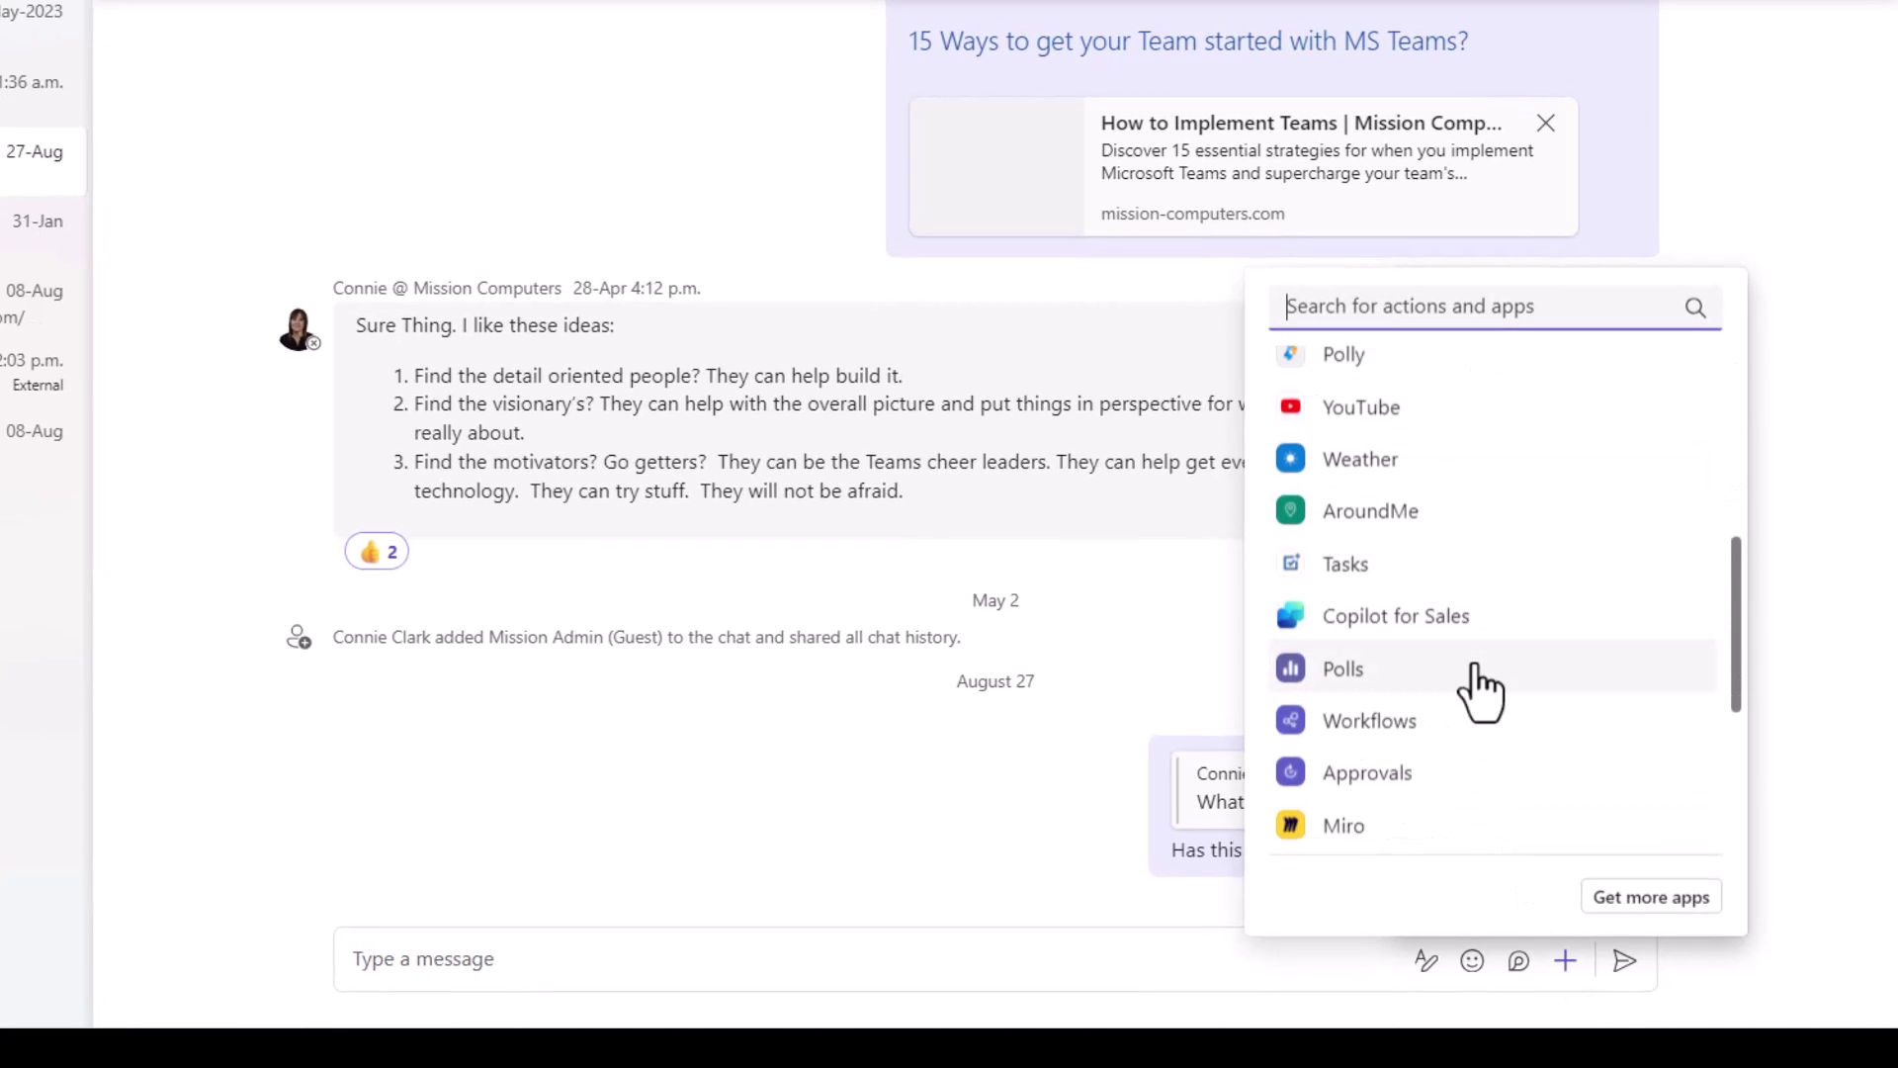
scroll(1463, 608, up, 2)
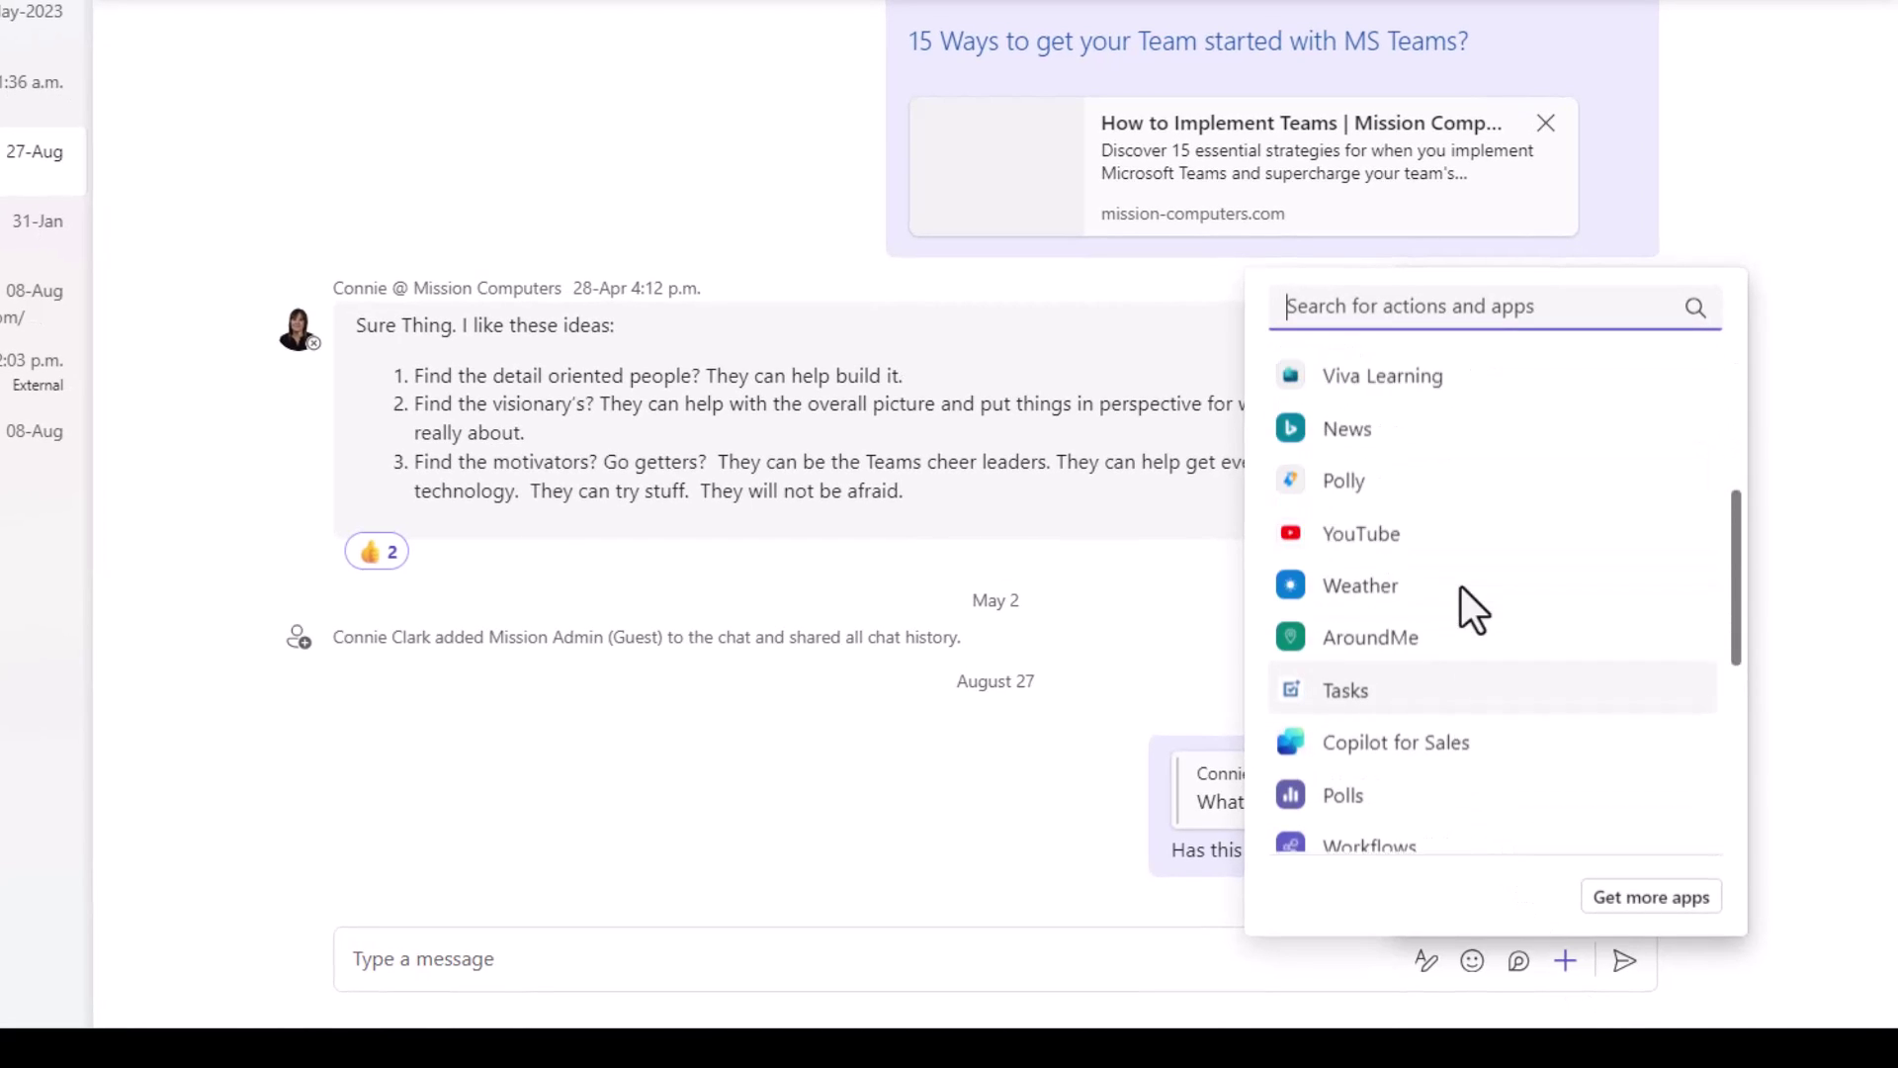
scroll(1461, 588, up, 2)
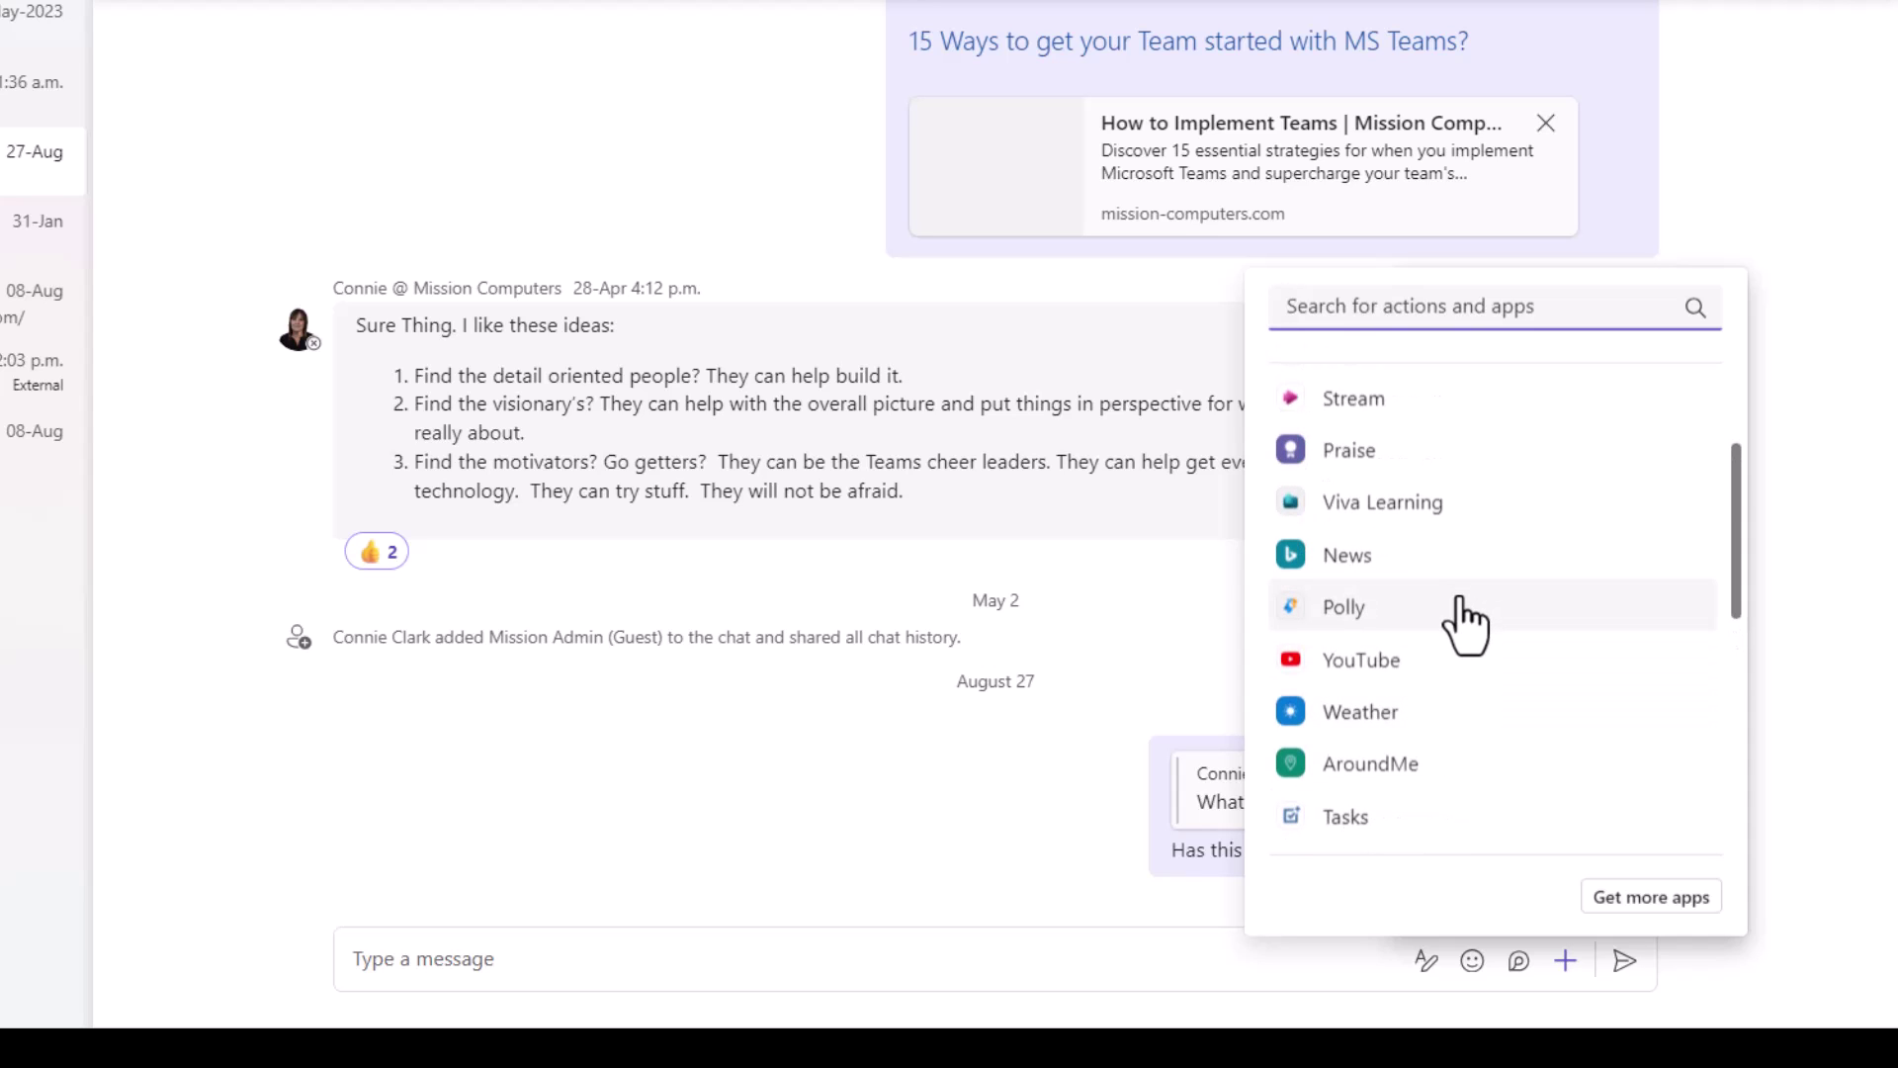
scroll(1453, 623, down, 3)
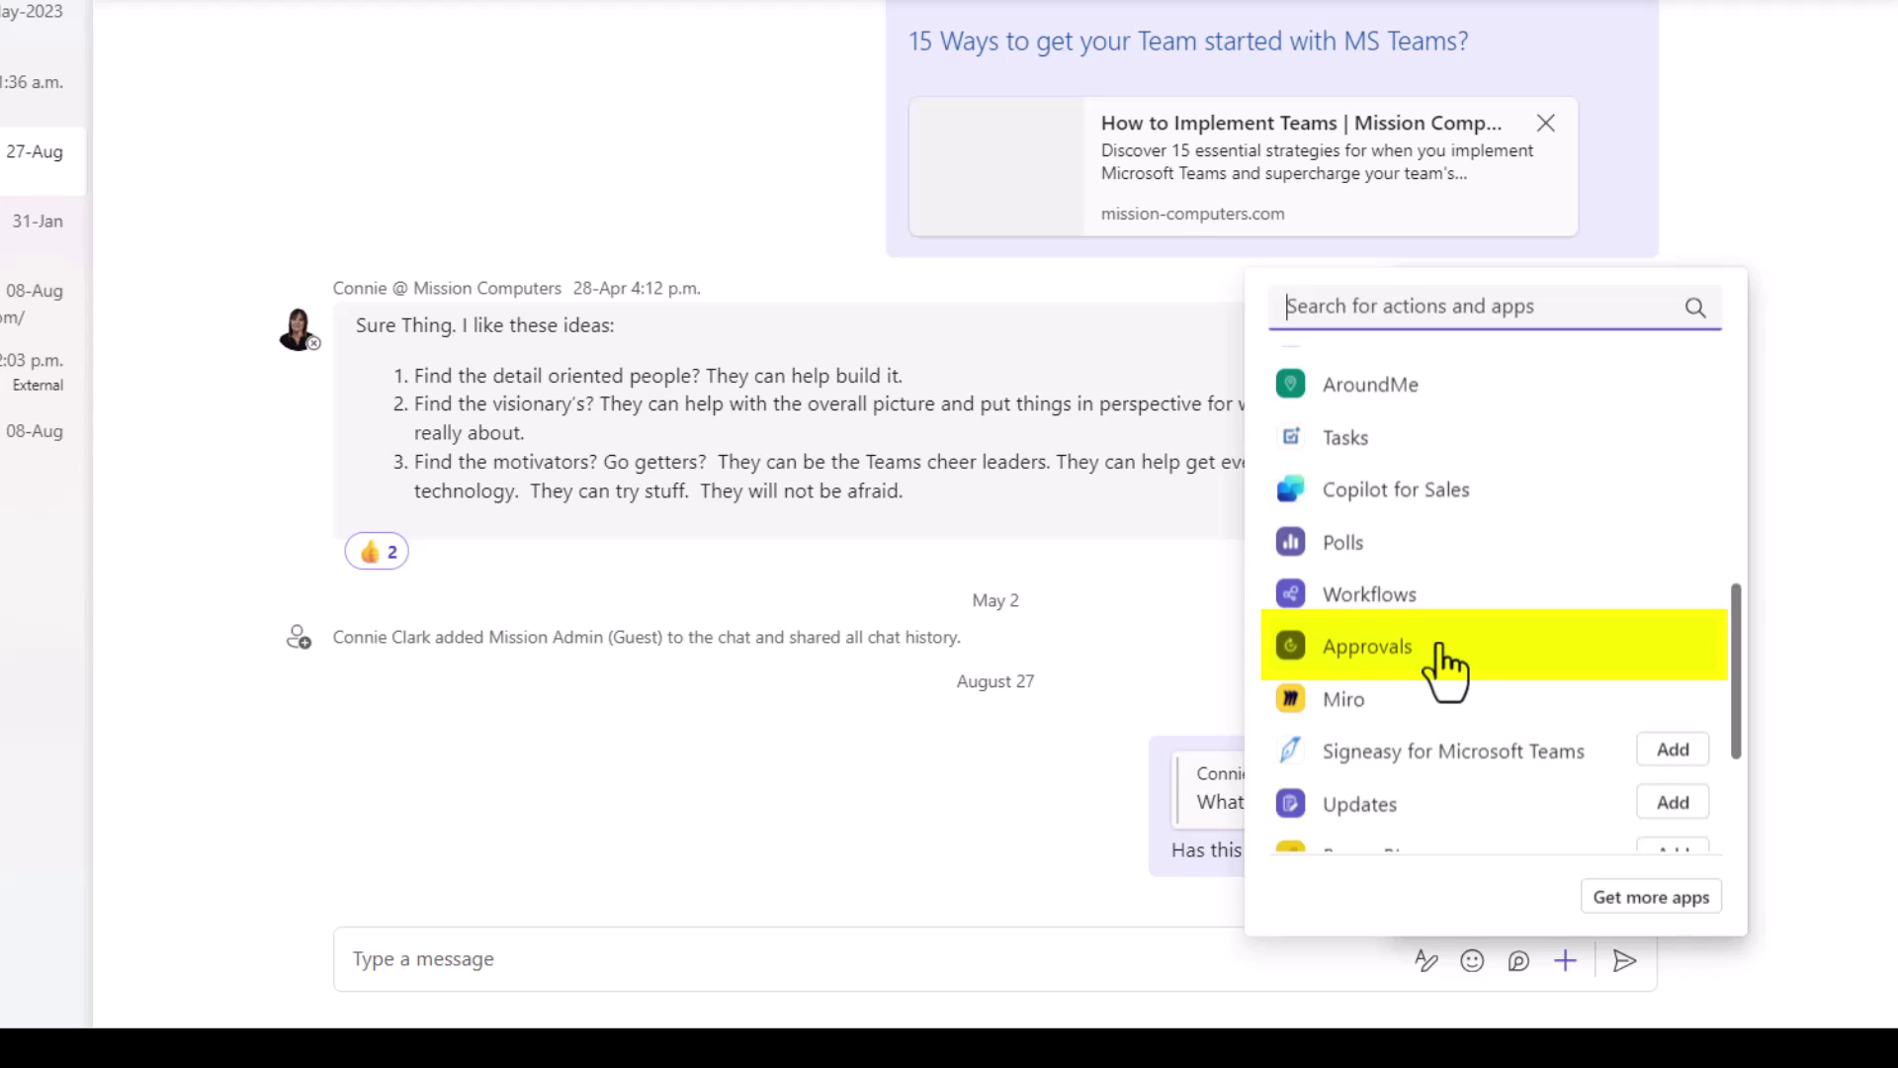
scroll(1440, 653, down, 2)
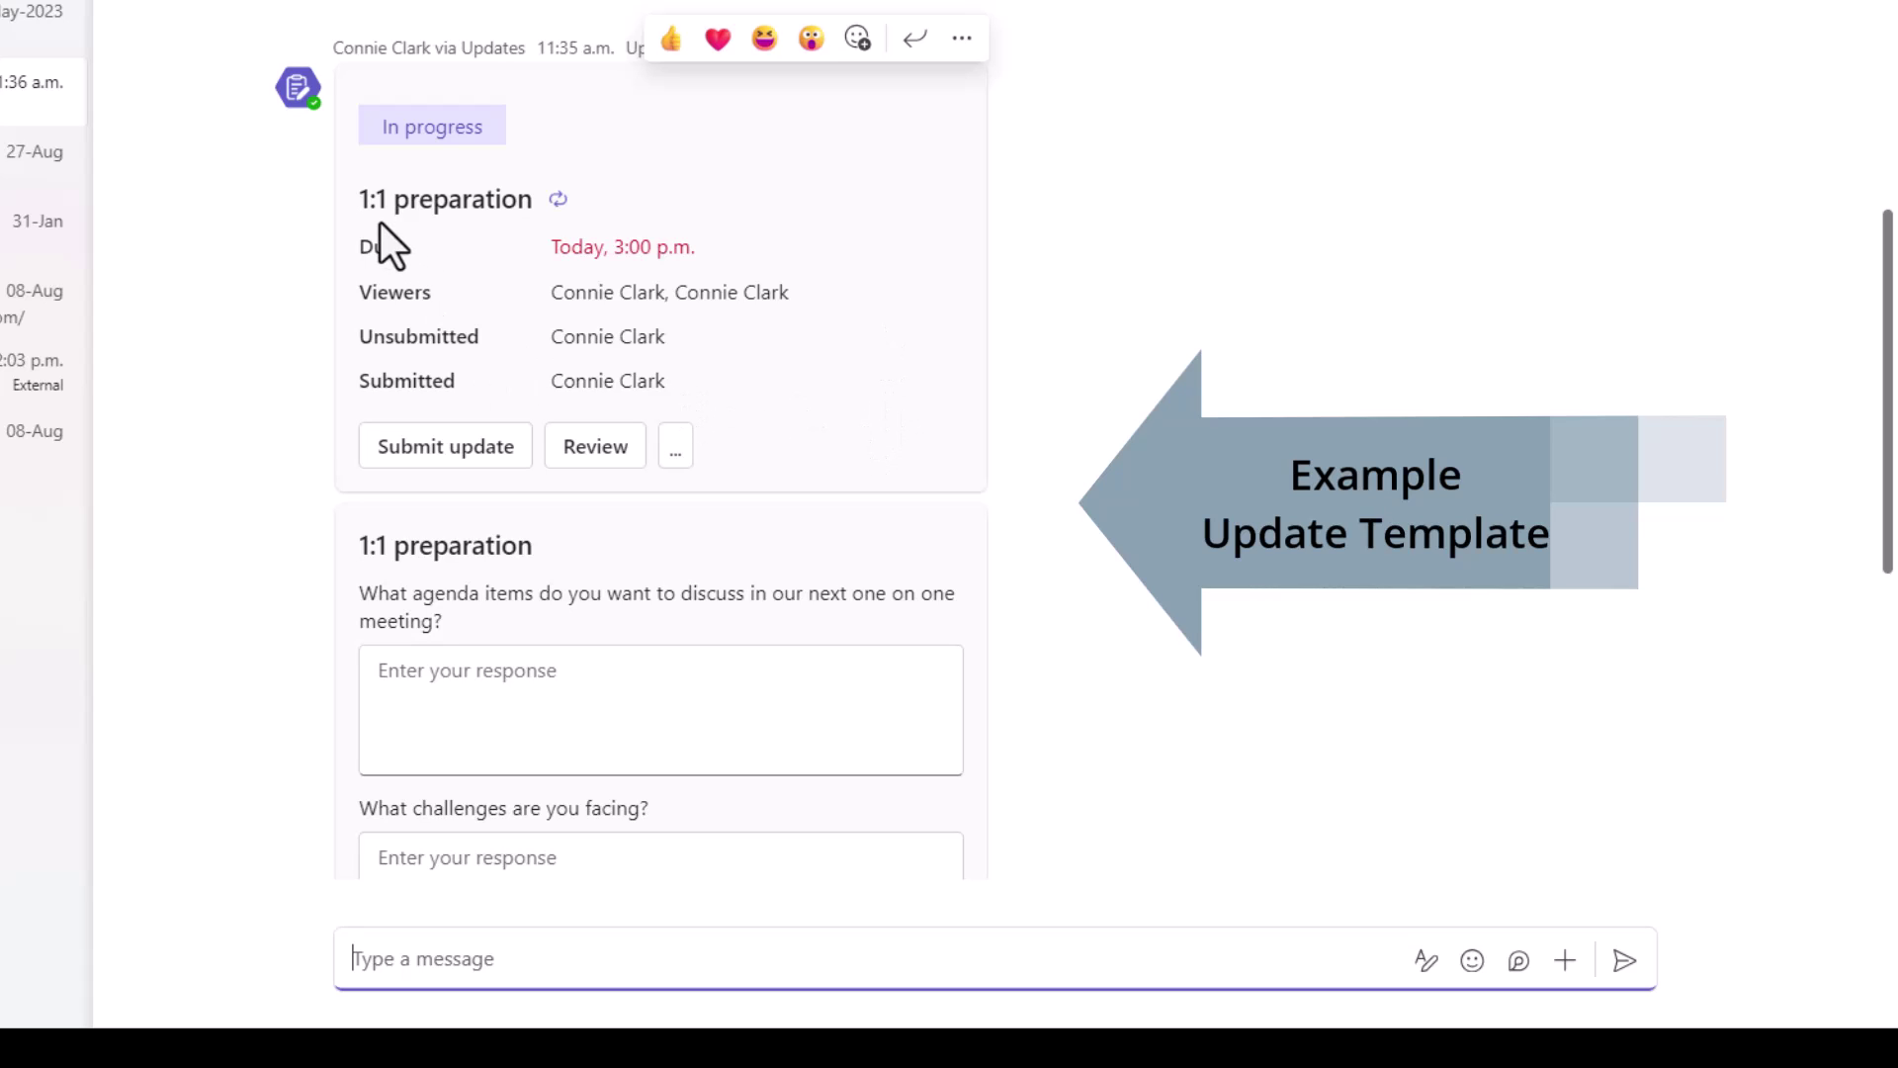
Step: Read through the 1:1 preparation update card and its question fields
scroll(993, 401, down, 4)
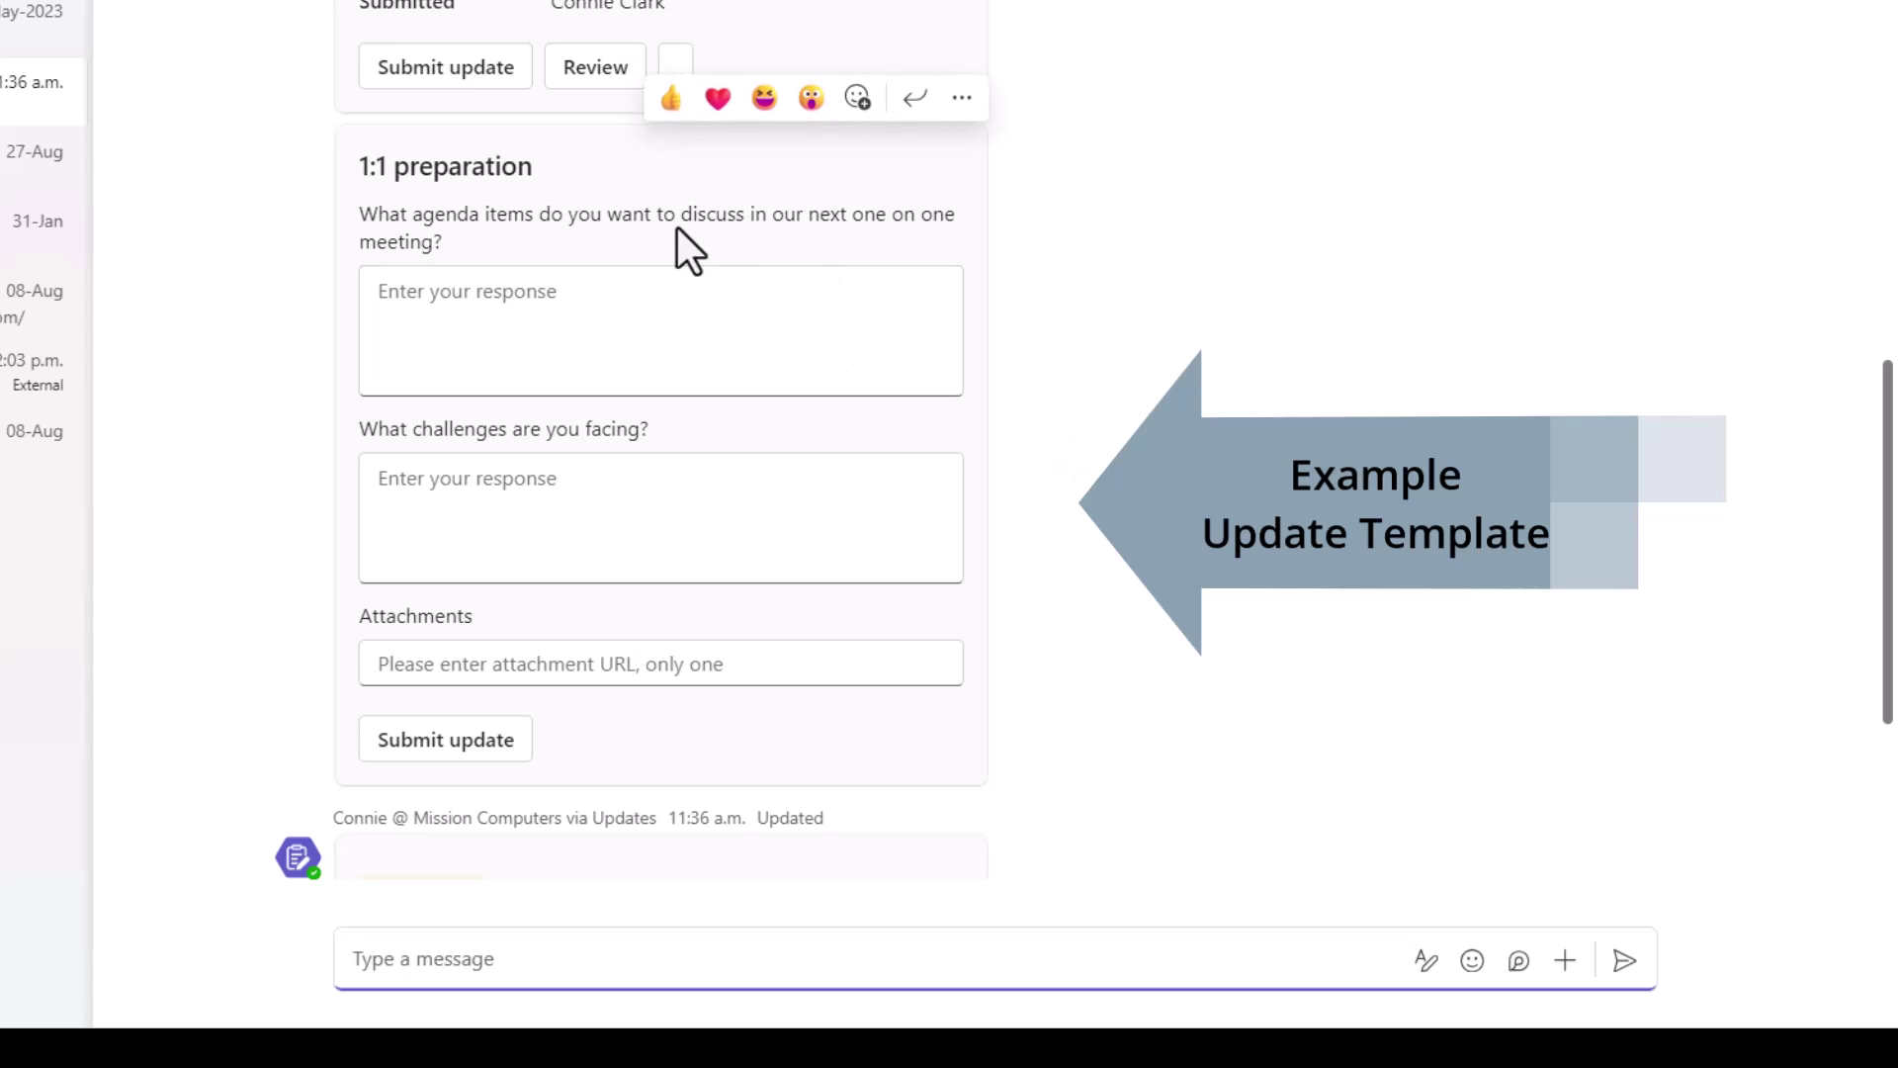
scroll(839, 623, down, 4)
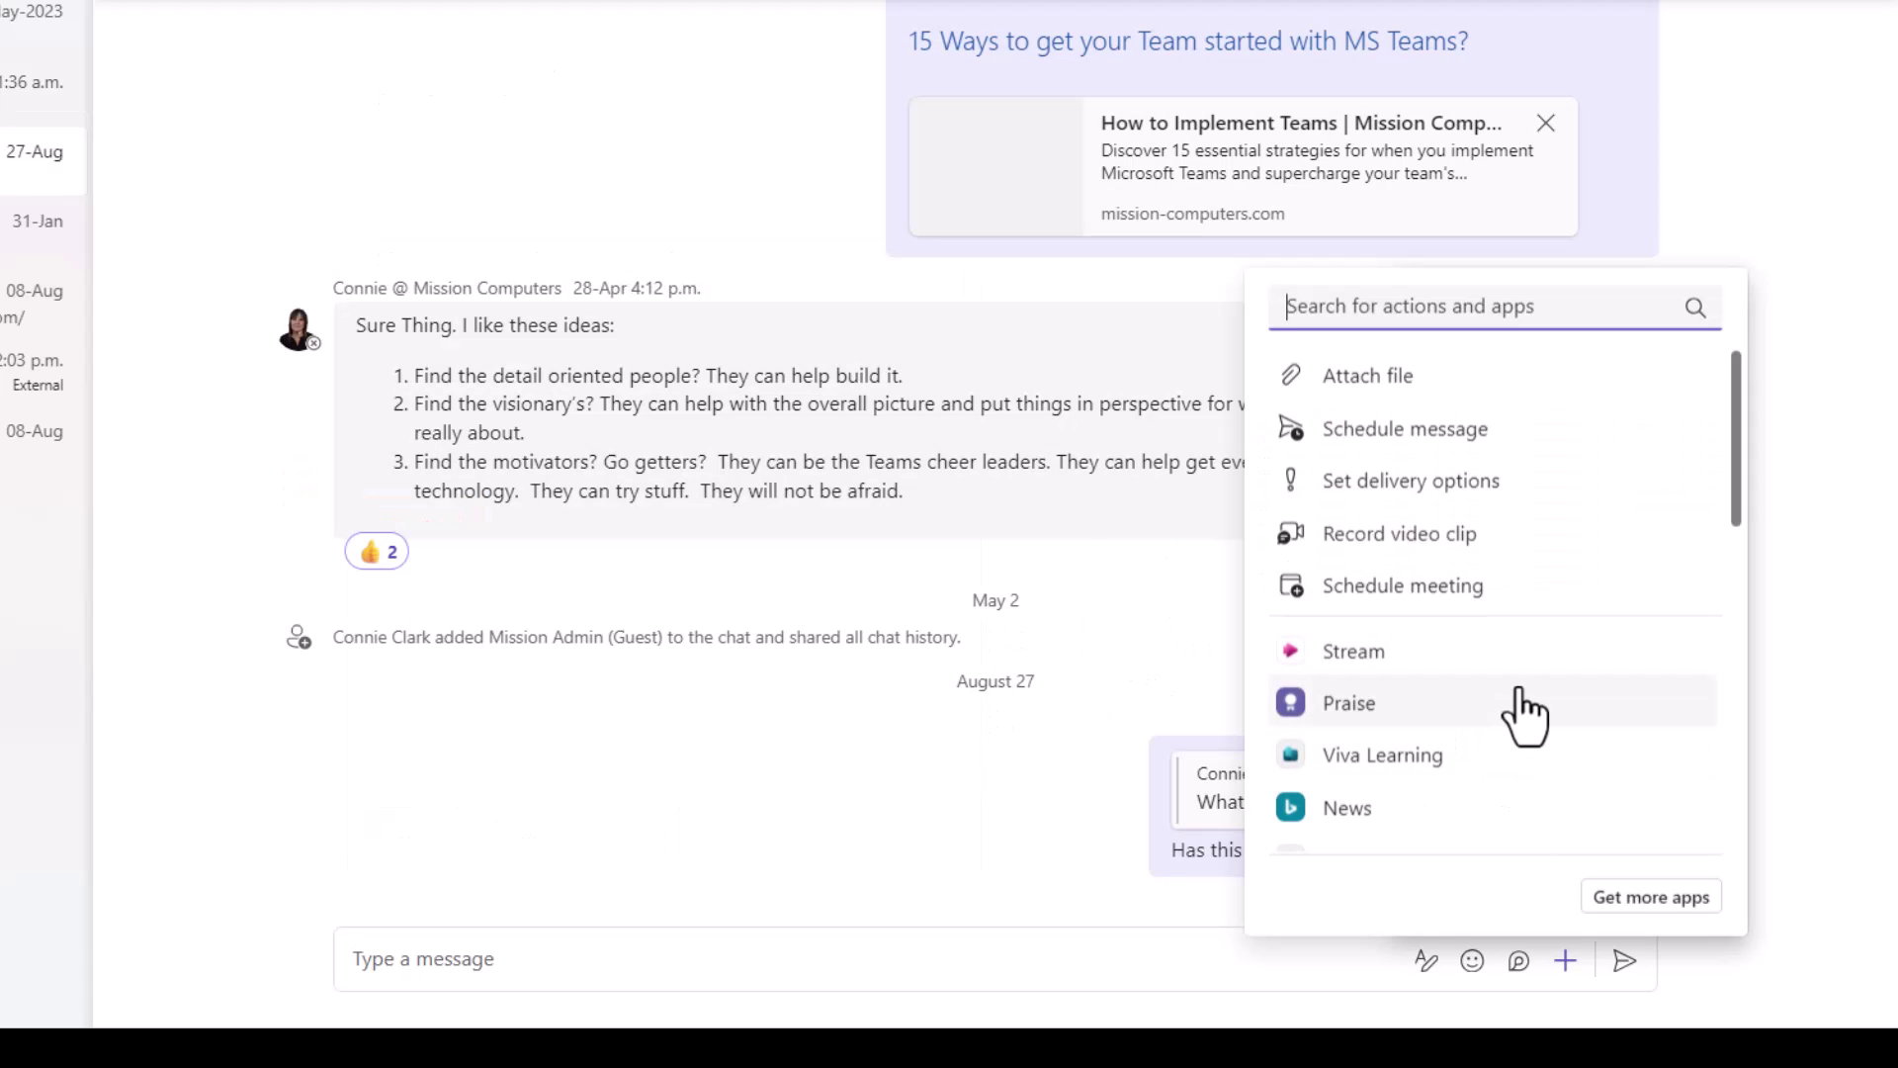
Step: Review the group chat's message actions and apps once more and dismiss the list
scroll(1517, 711, down, 3)
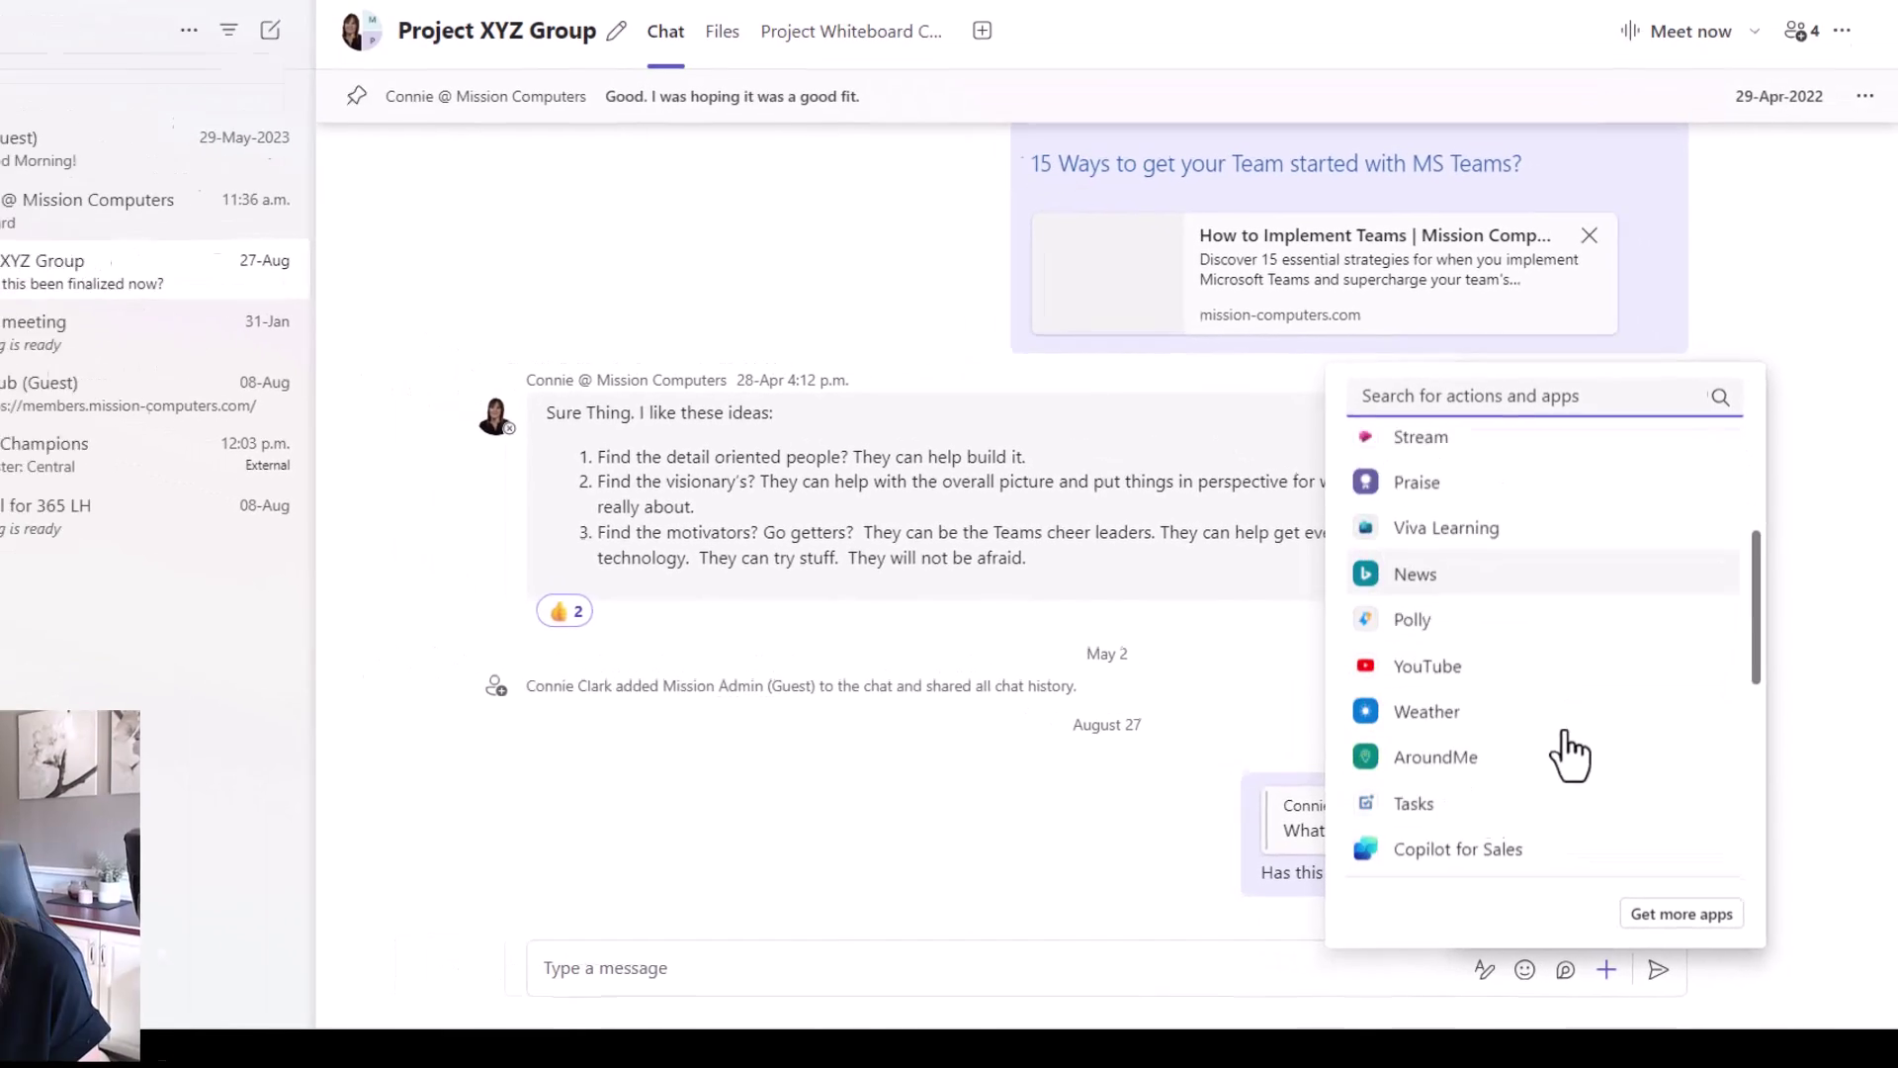
scroll(1566, 751, down, 2)
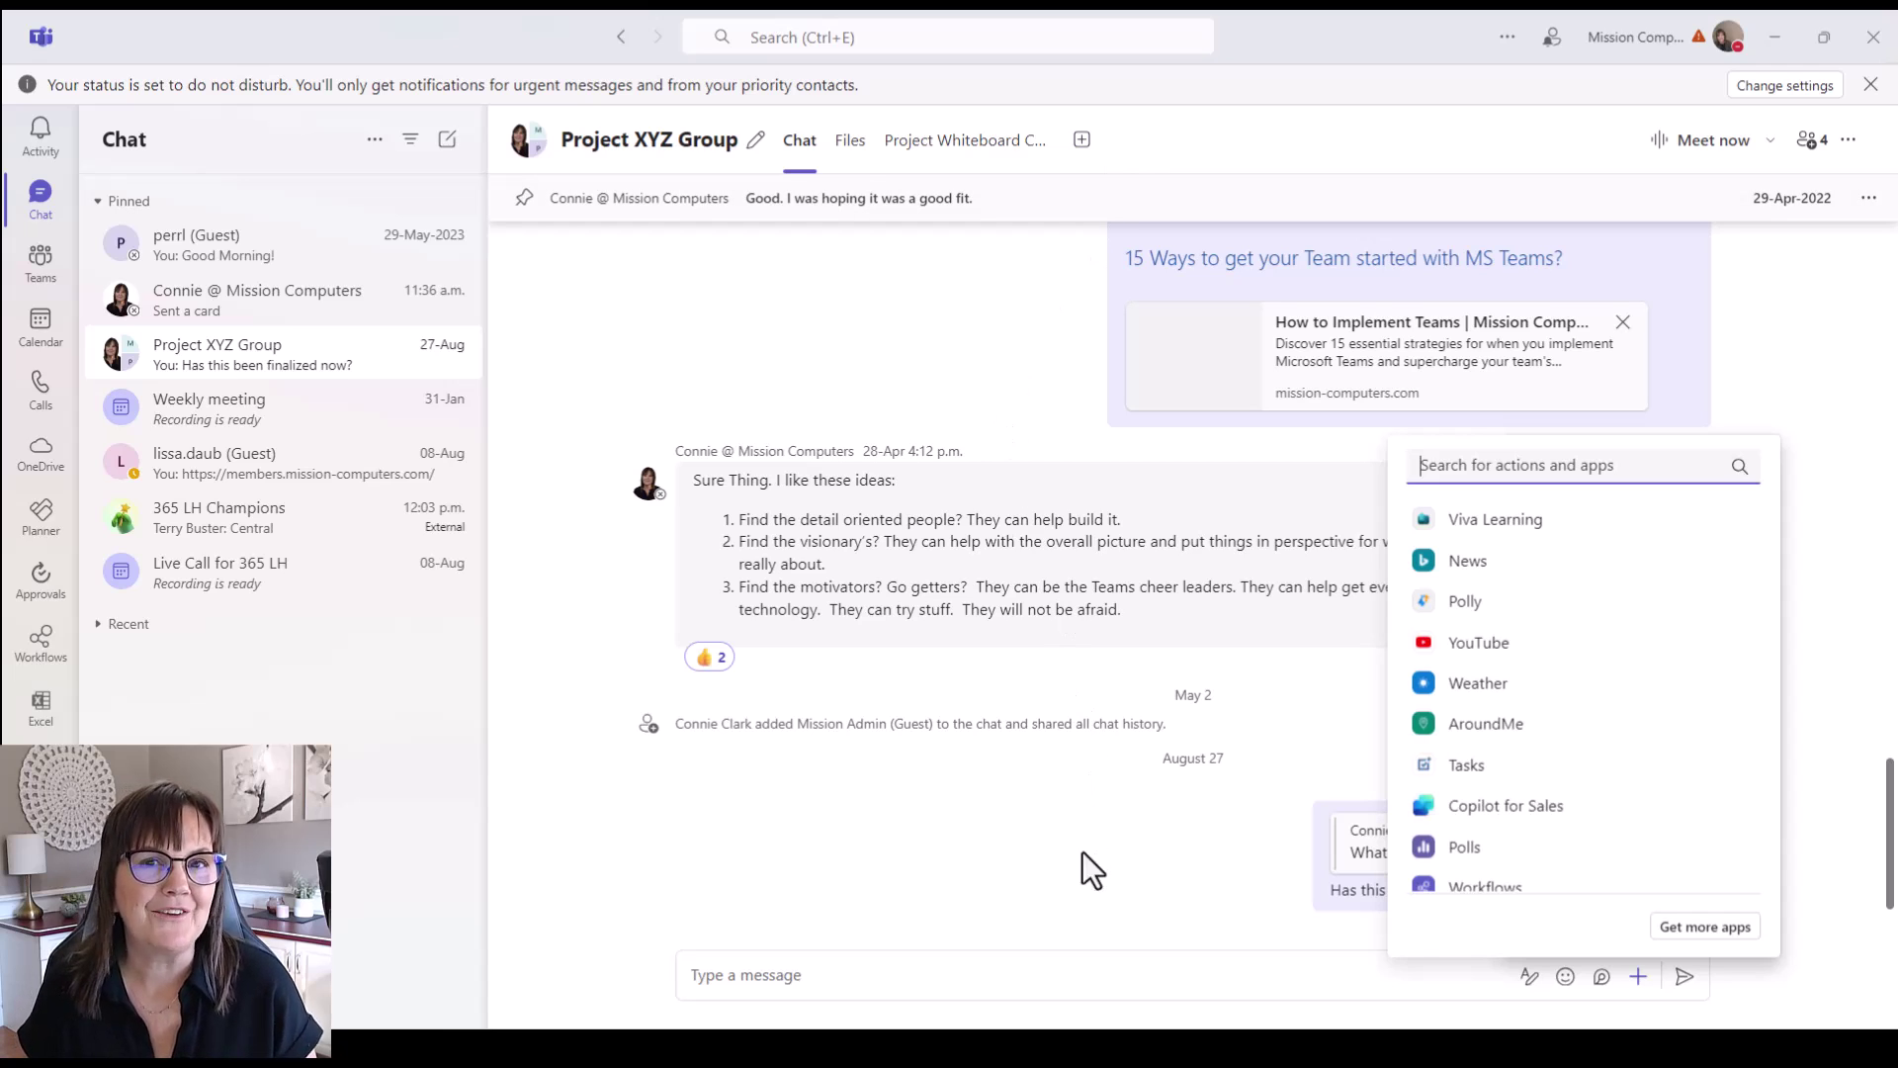
click(738, 868)
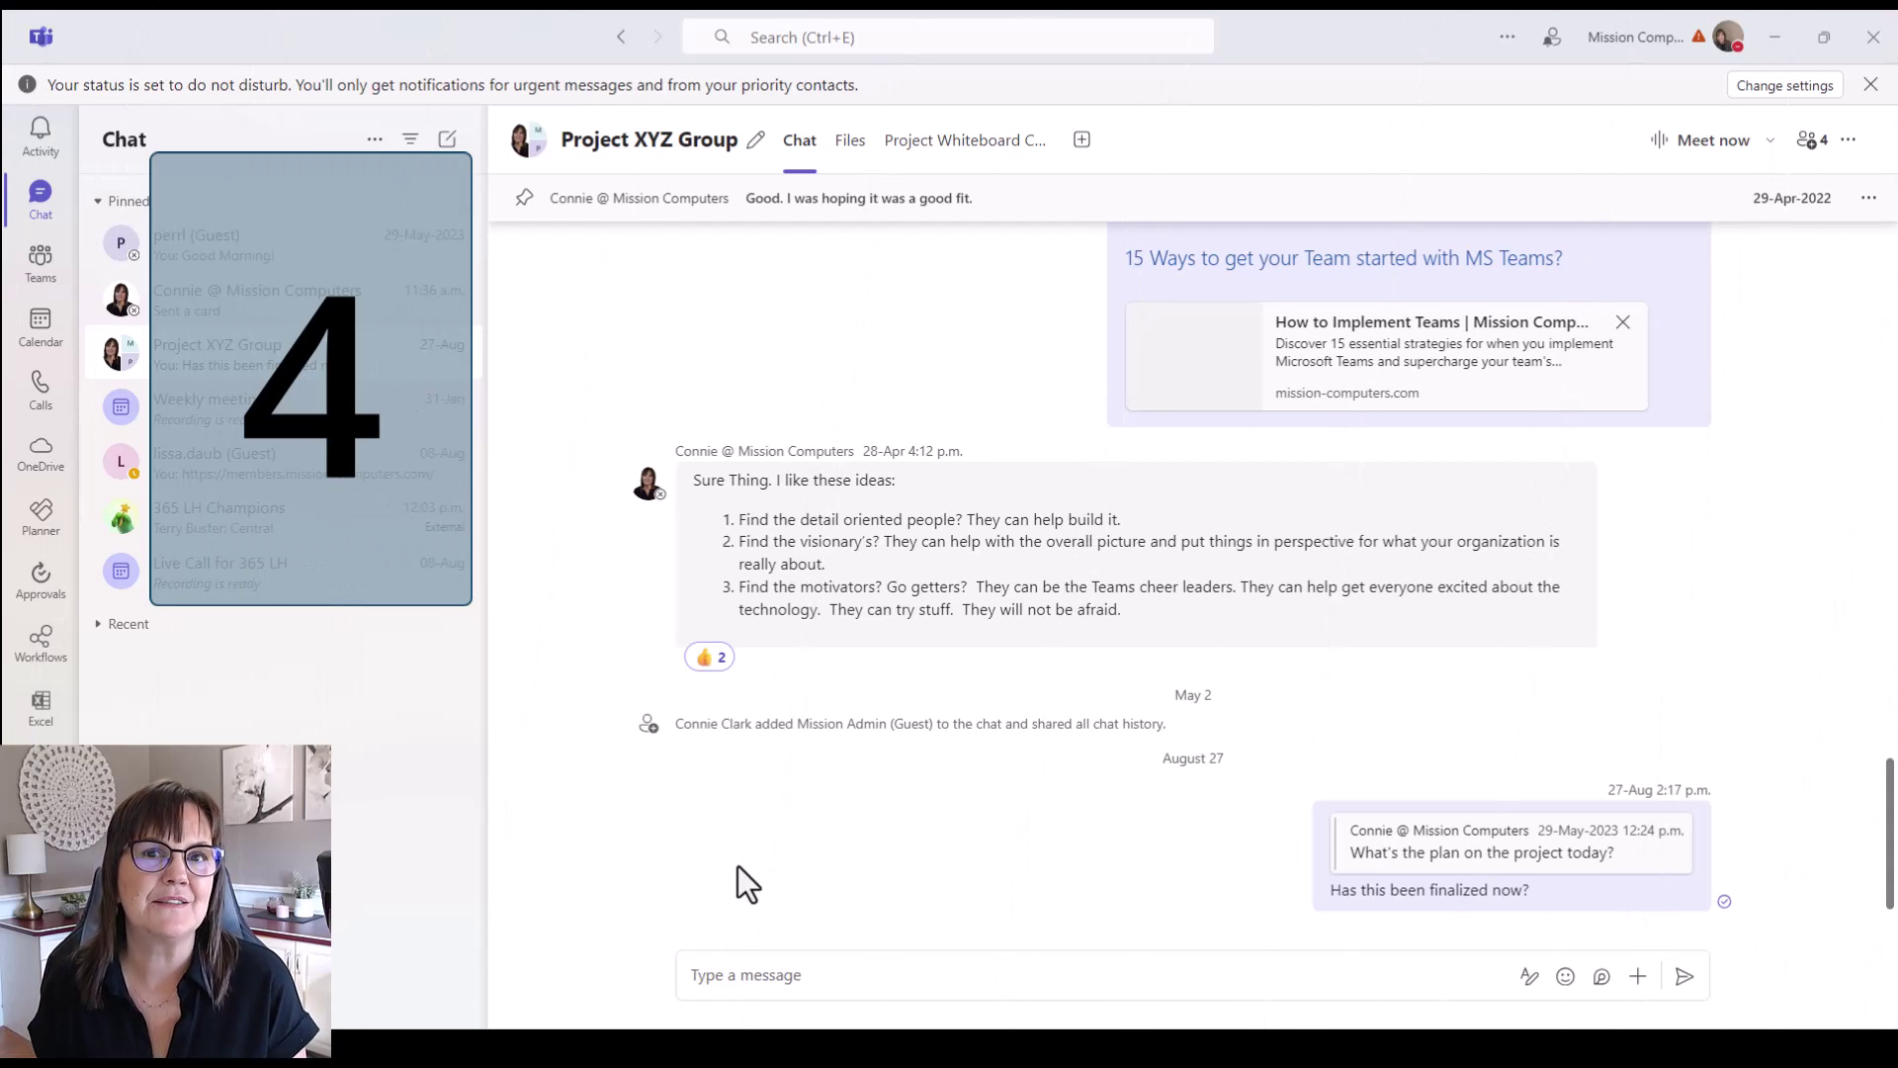
Step: Open the Project XYZ Group chat in a separate window with the /window command and close that window
click(700, 973)
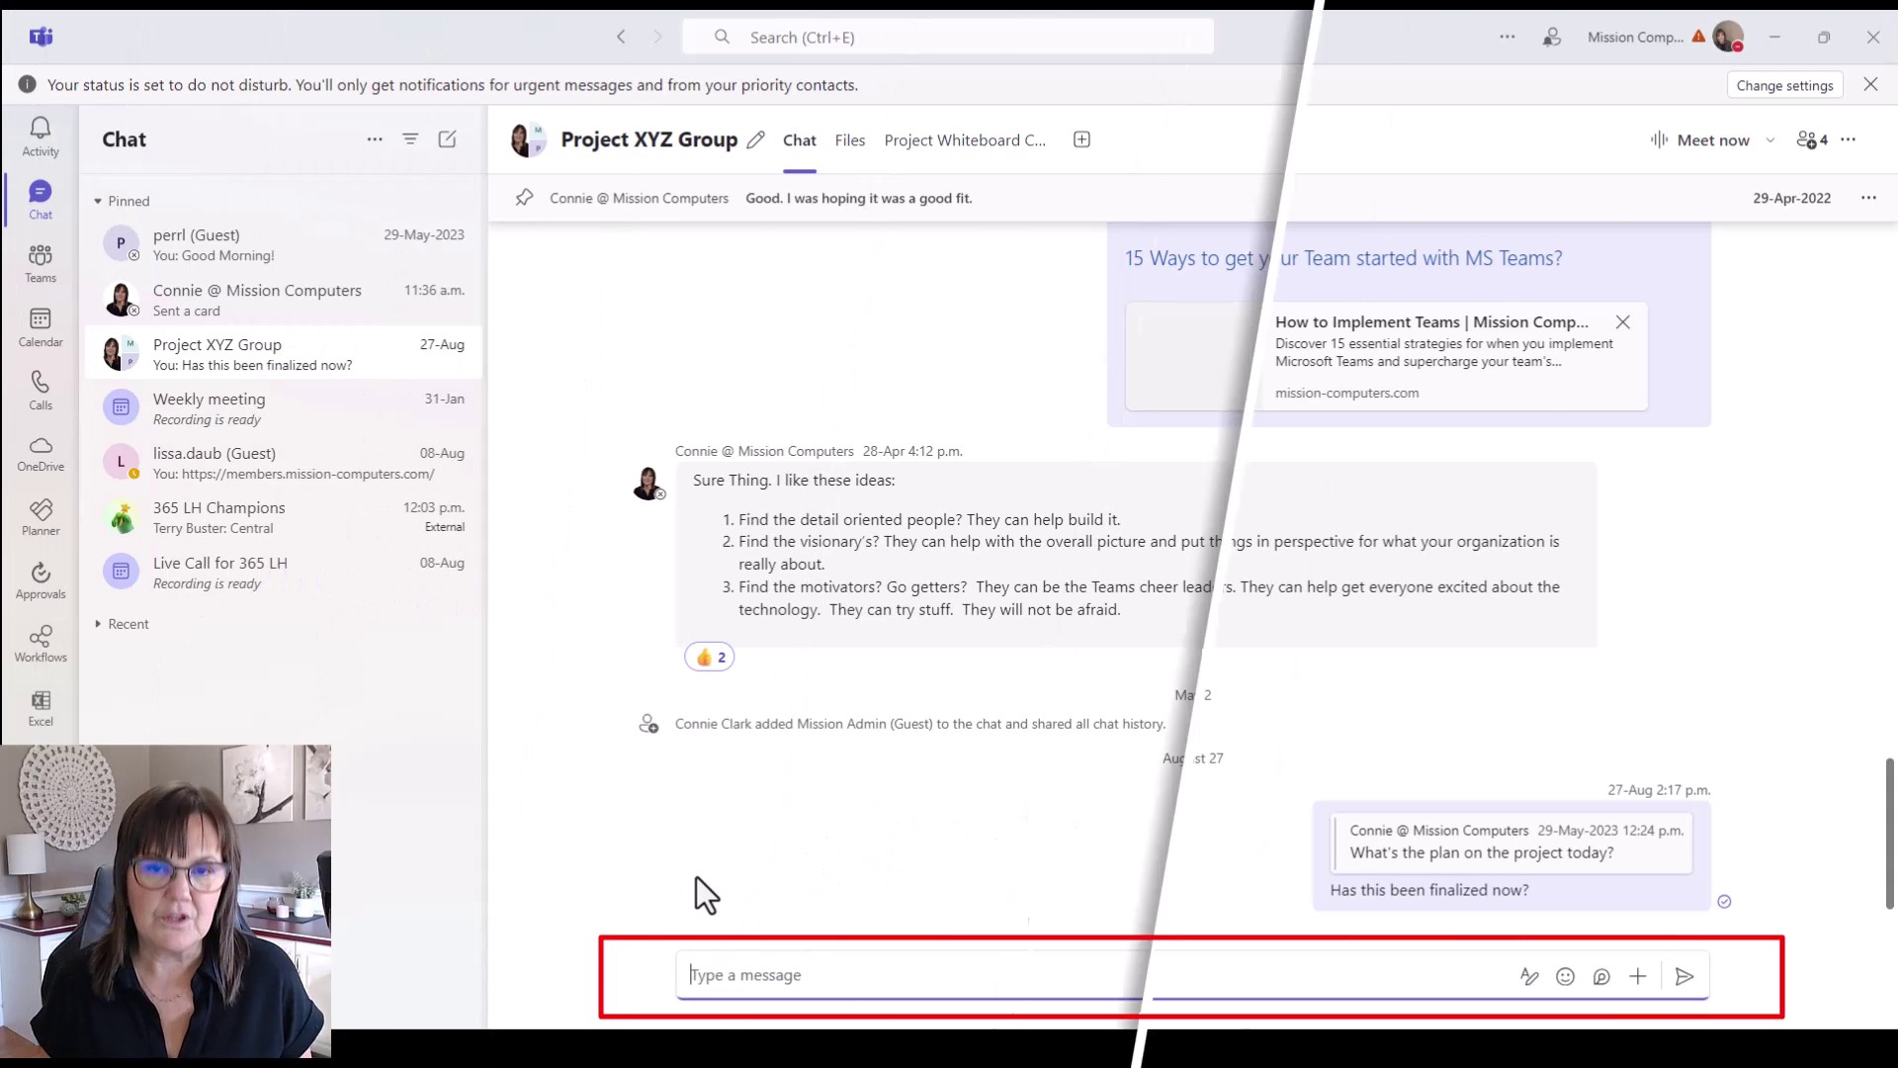
text(/)
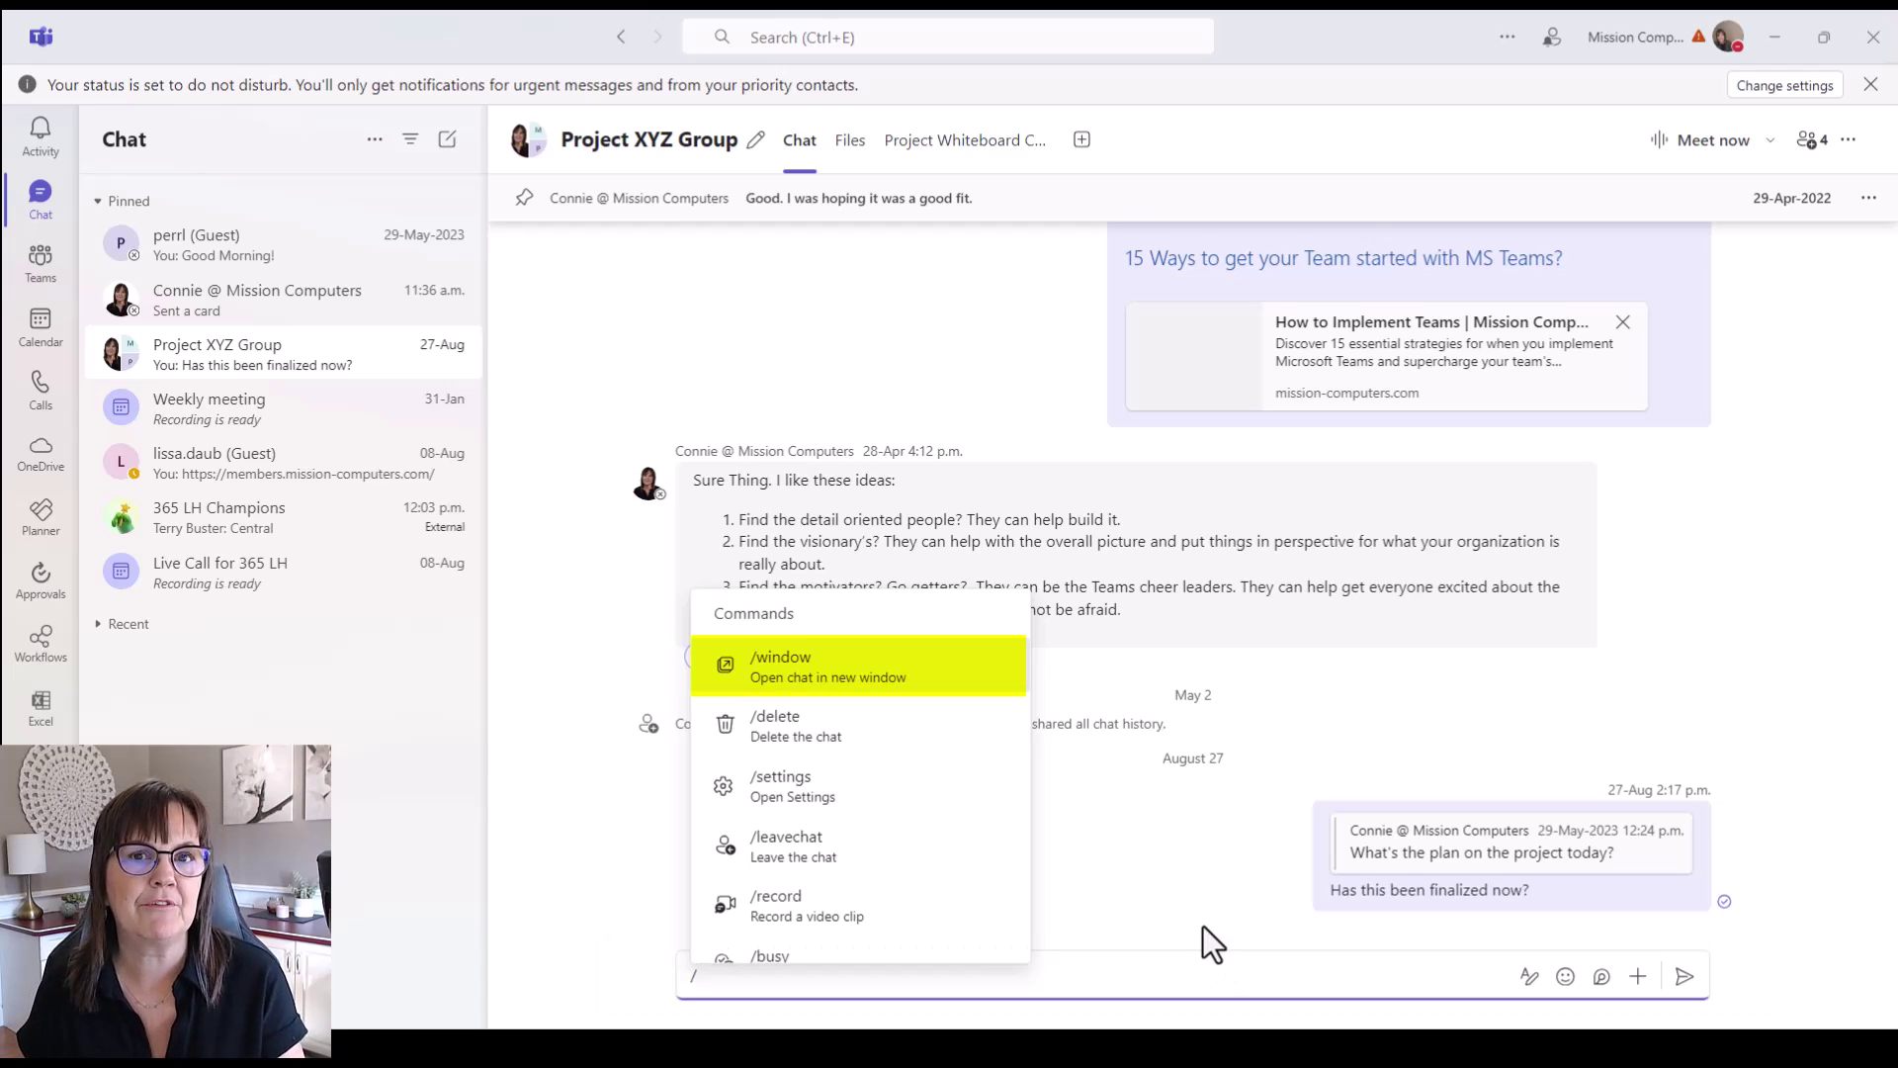
click(797, 674)
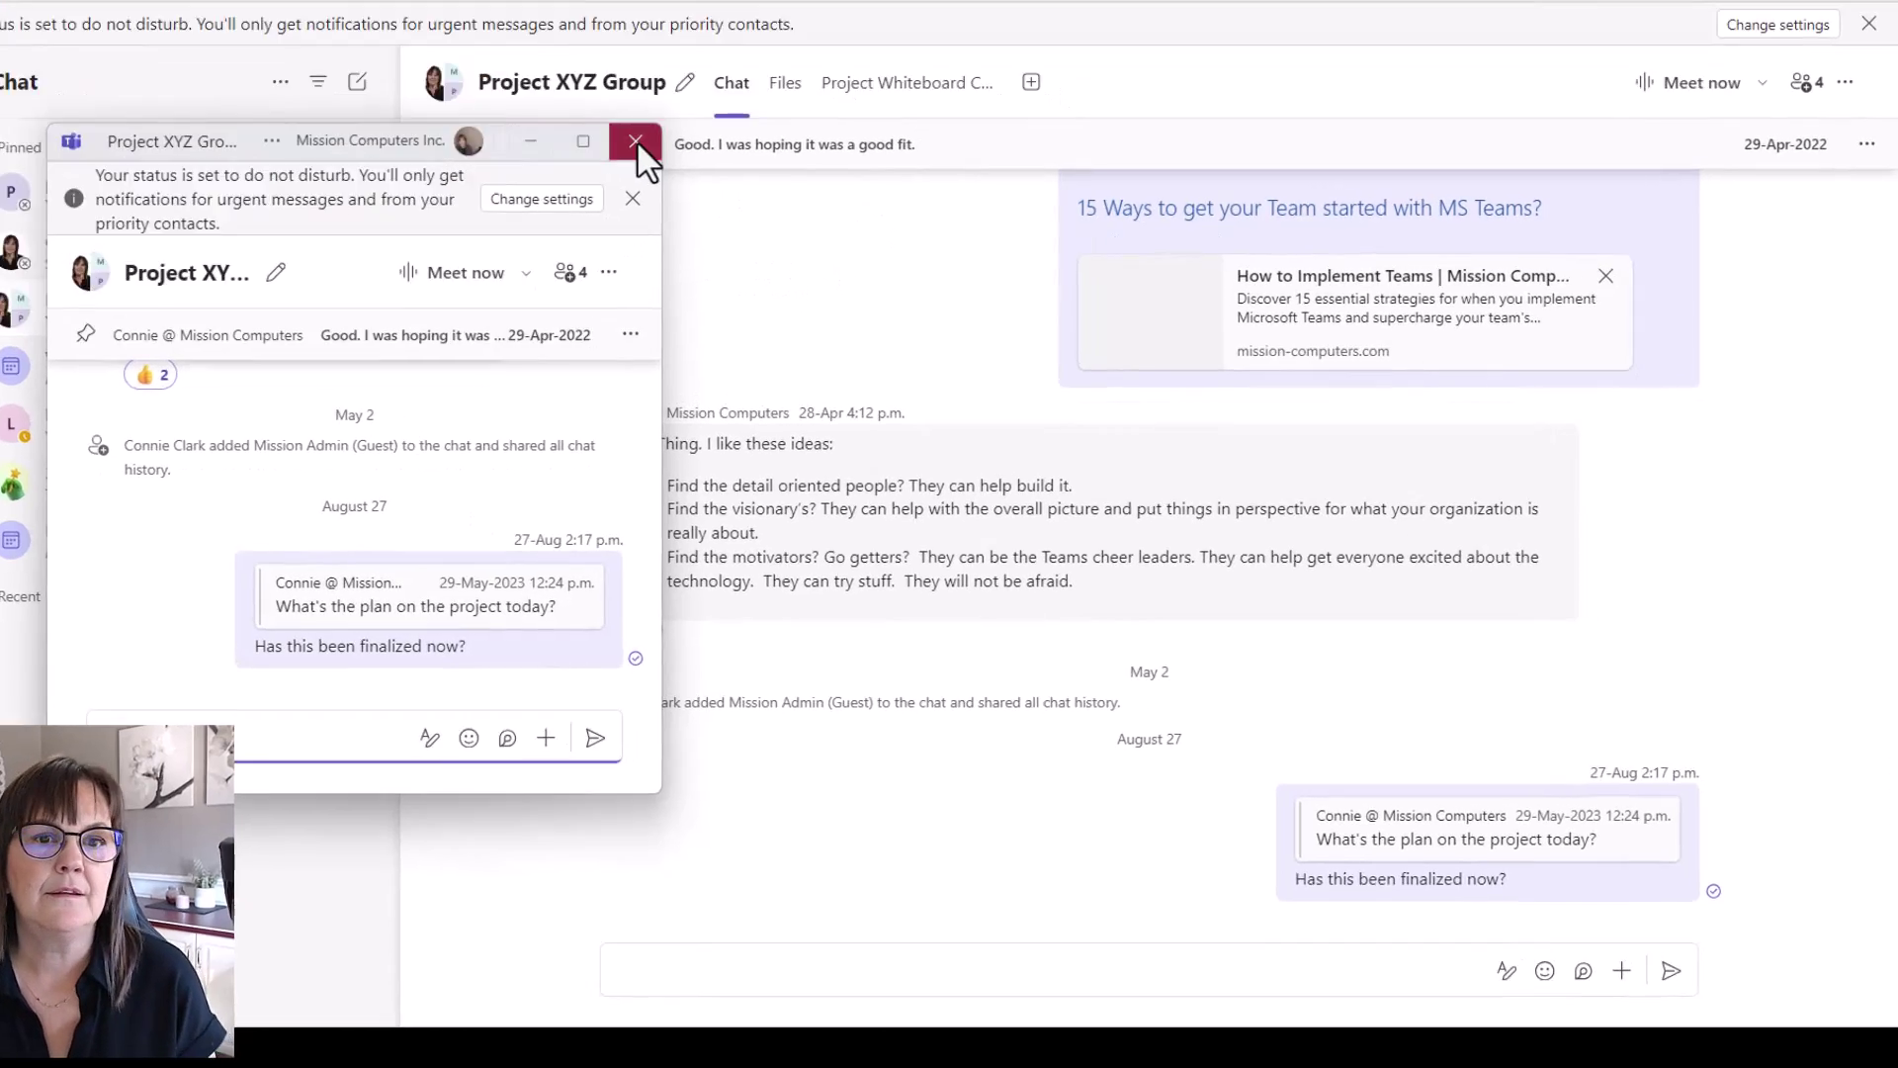
click(636, 141)
Step: Examine the slash commands available in the group chat's message box and clear the slash from the message
text(/)
scroll(500, 716, down, 3)
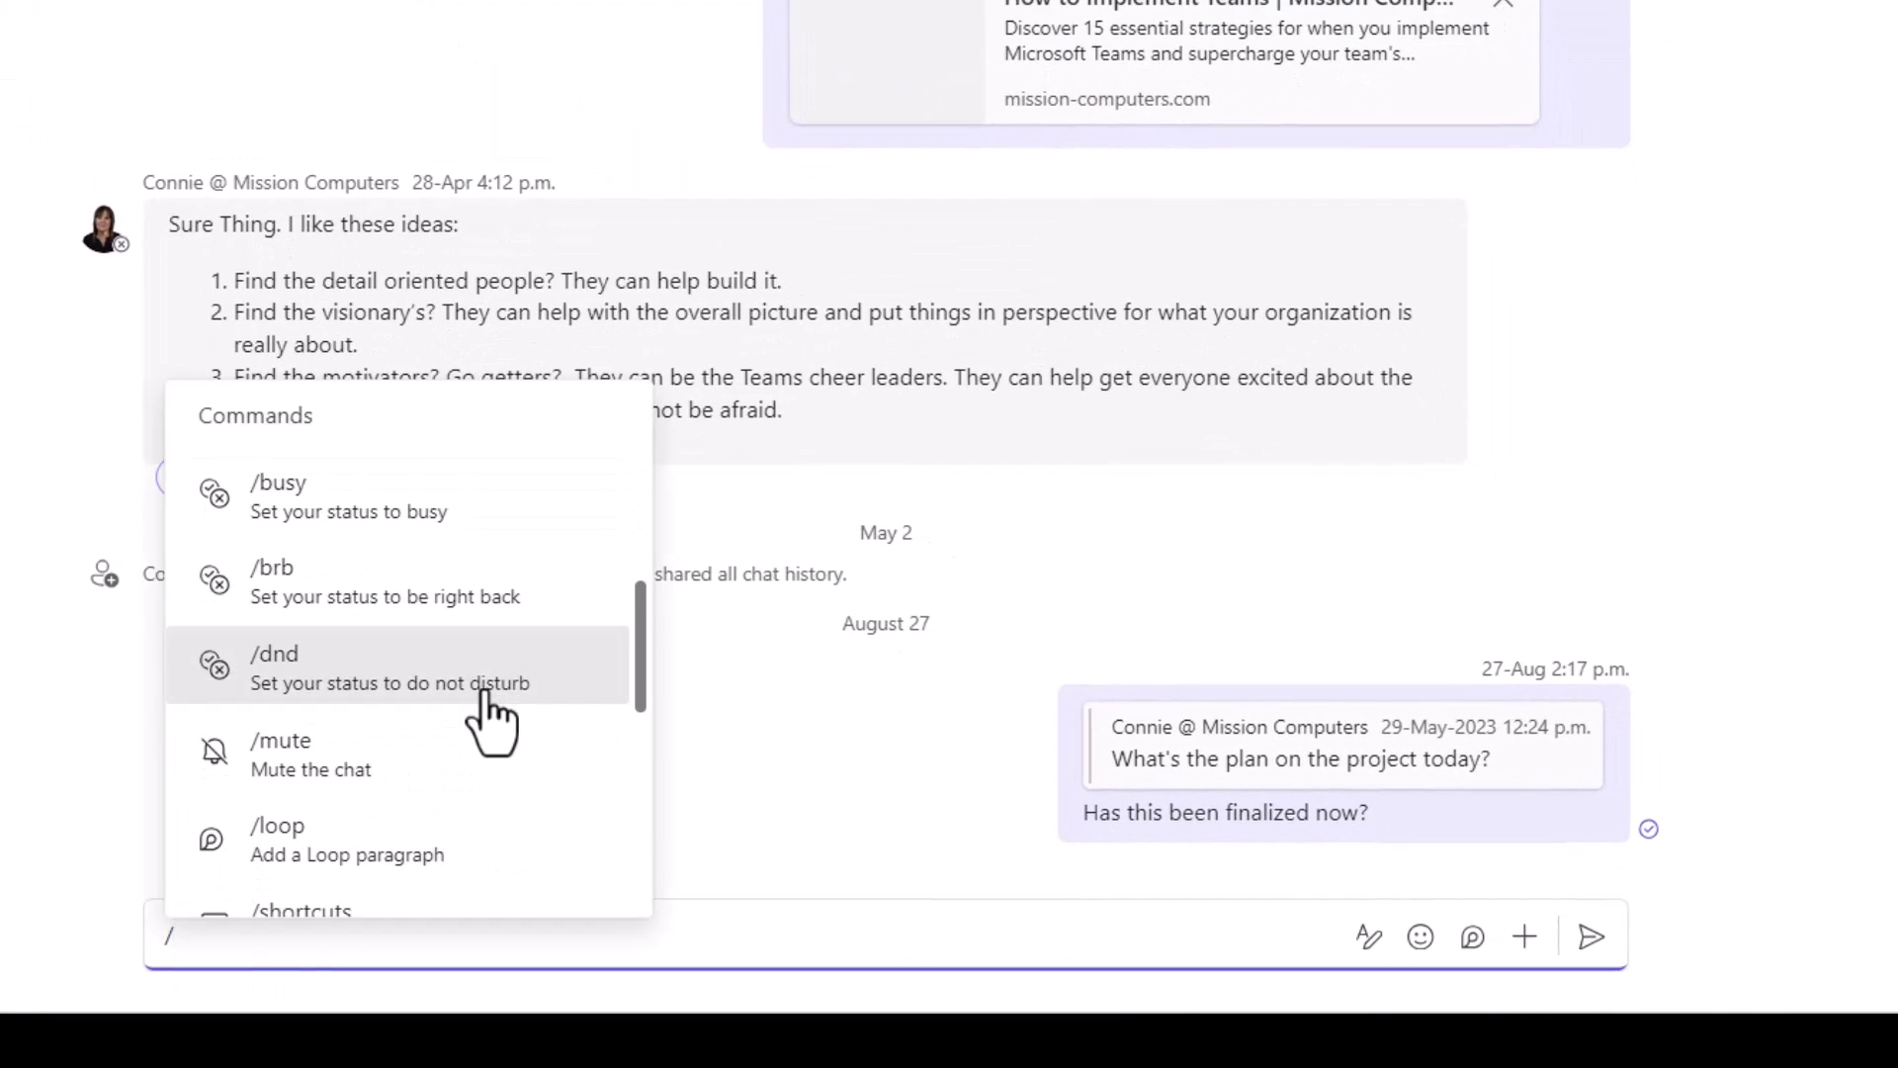
scroll(484, 702, down, 2)
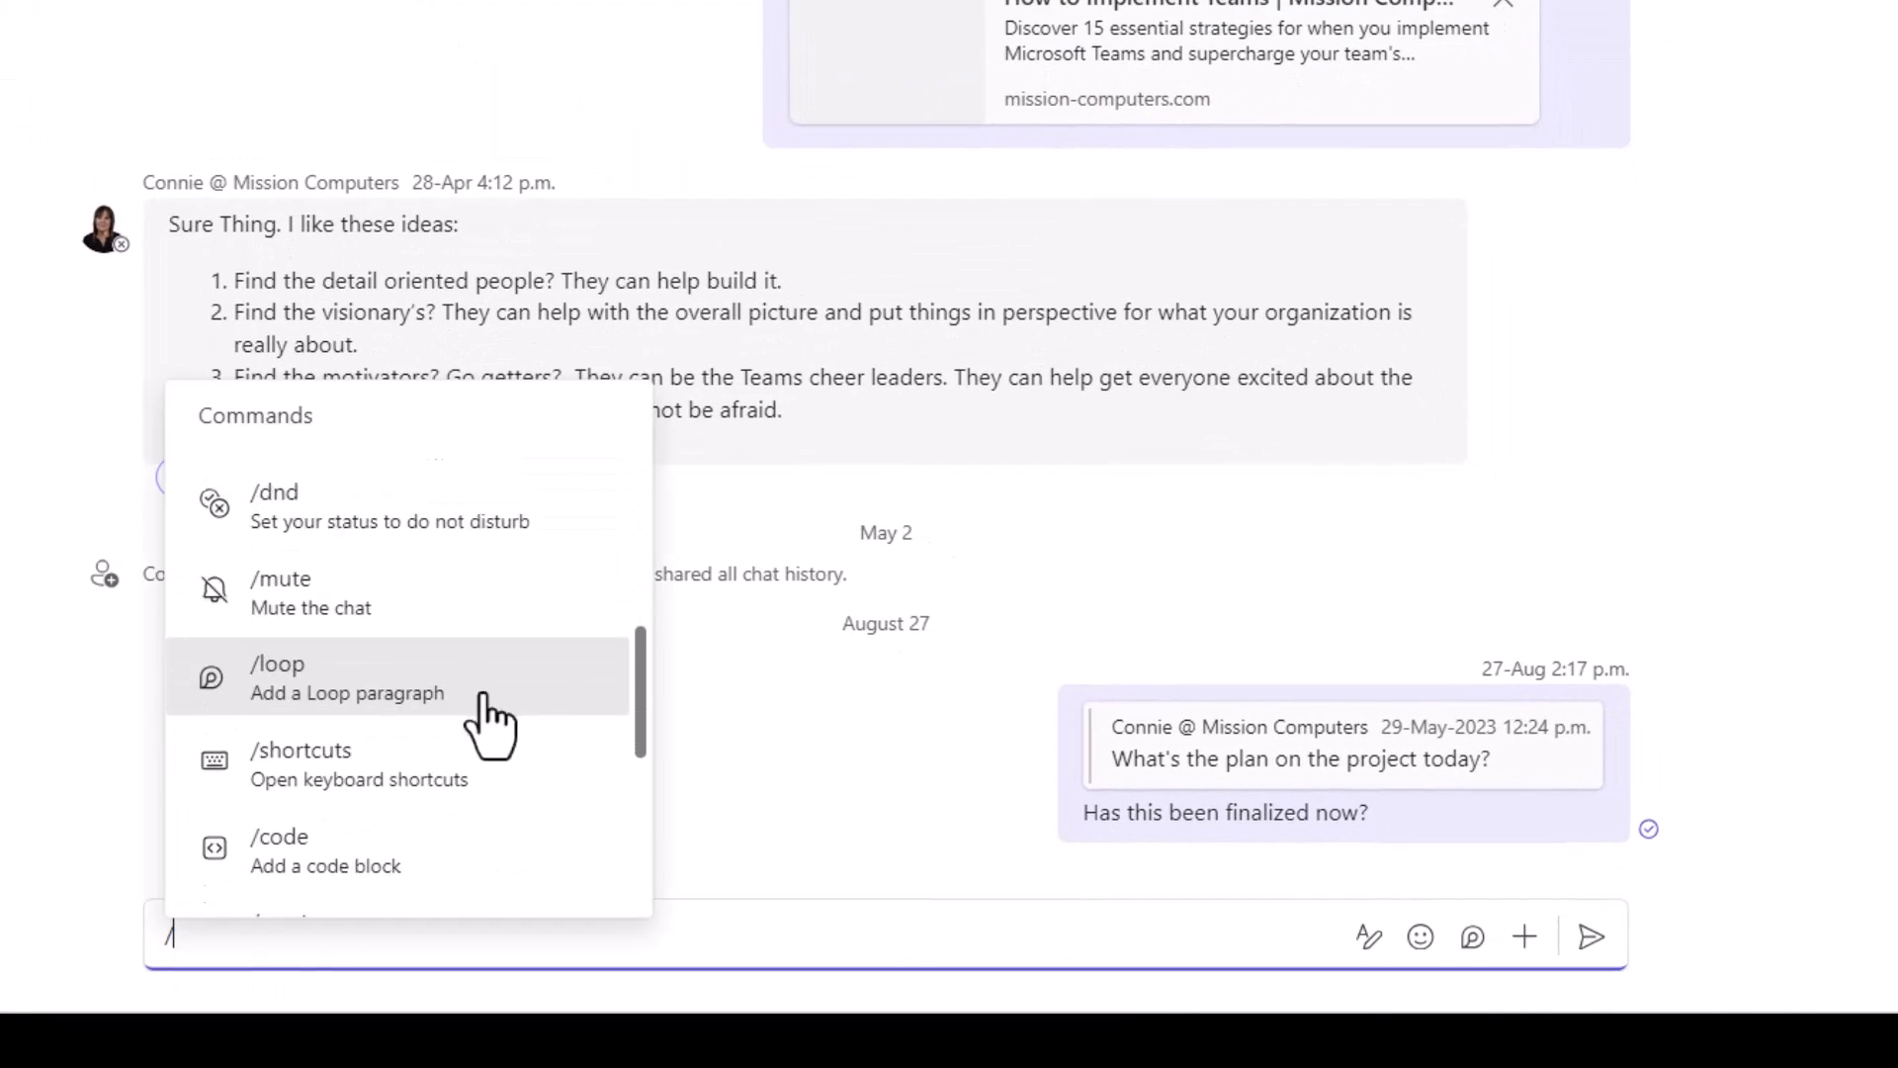
scroll(524, 746, up, 1)
scroll(514, 766, down, 3)
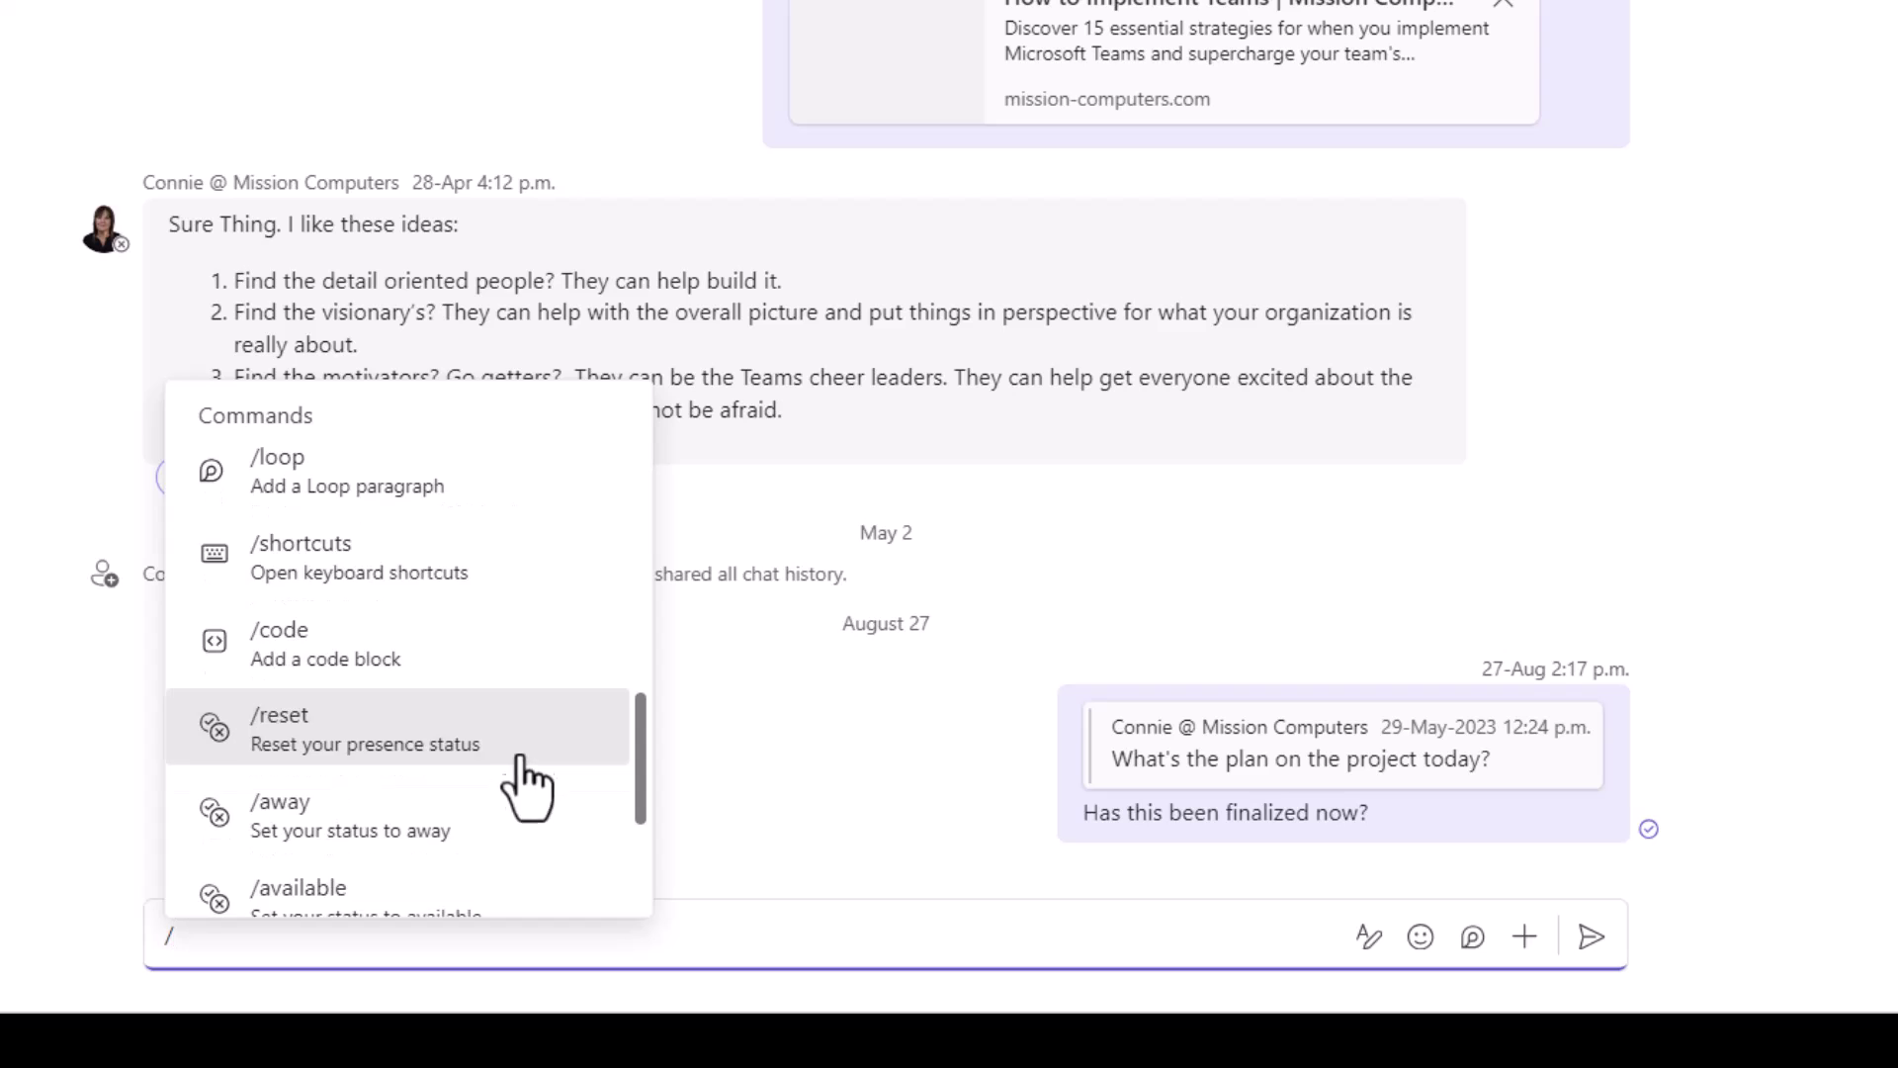
scroll(544, 687, down, 3)
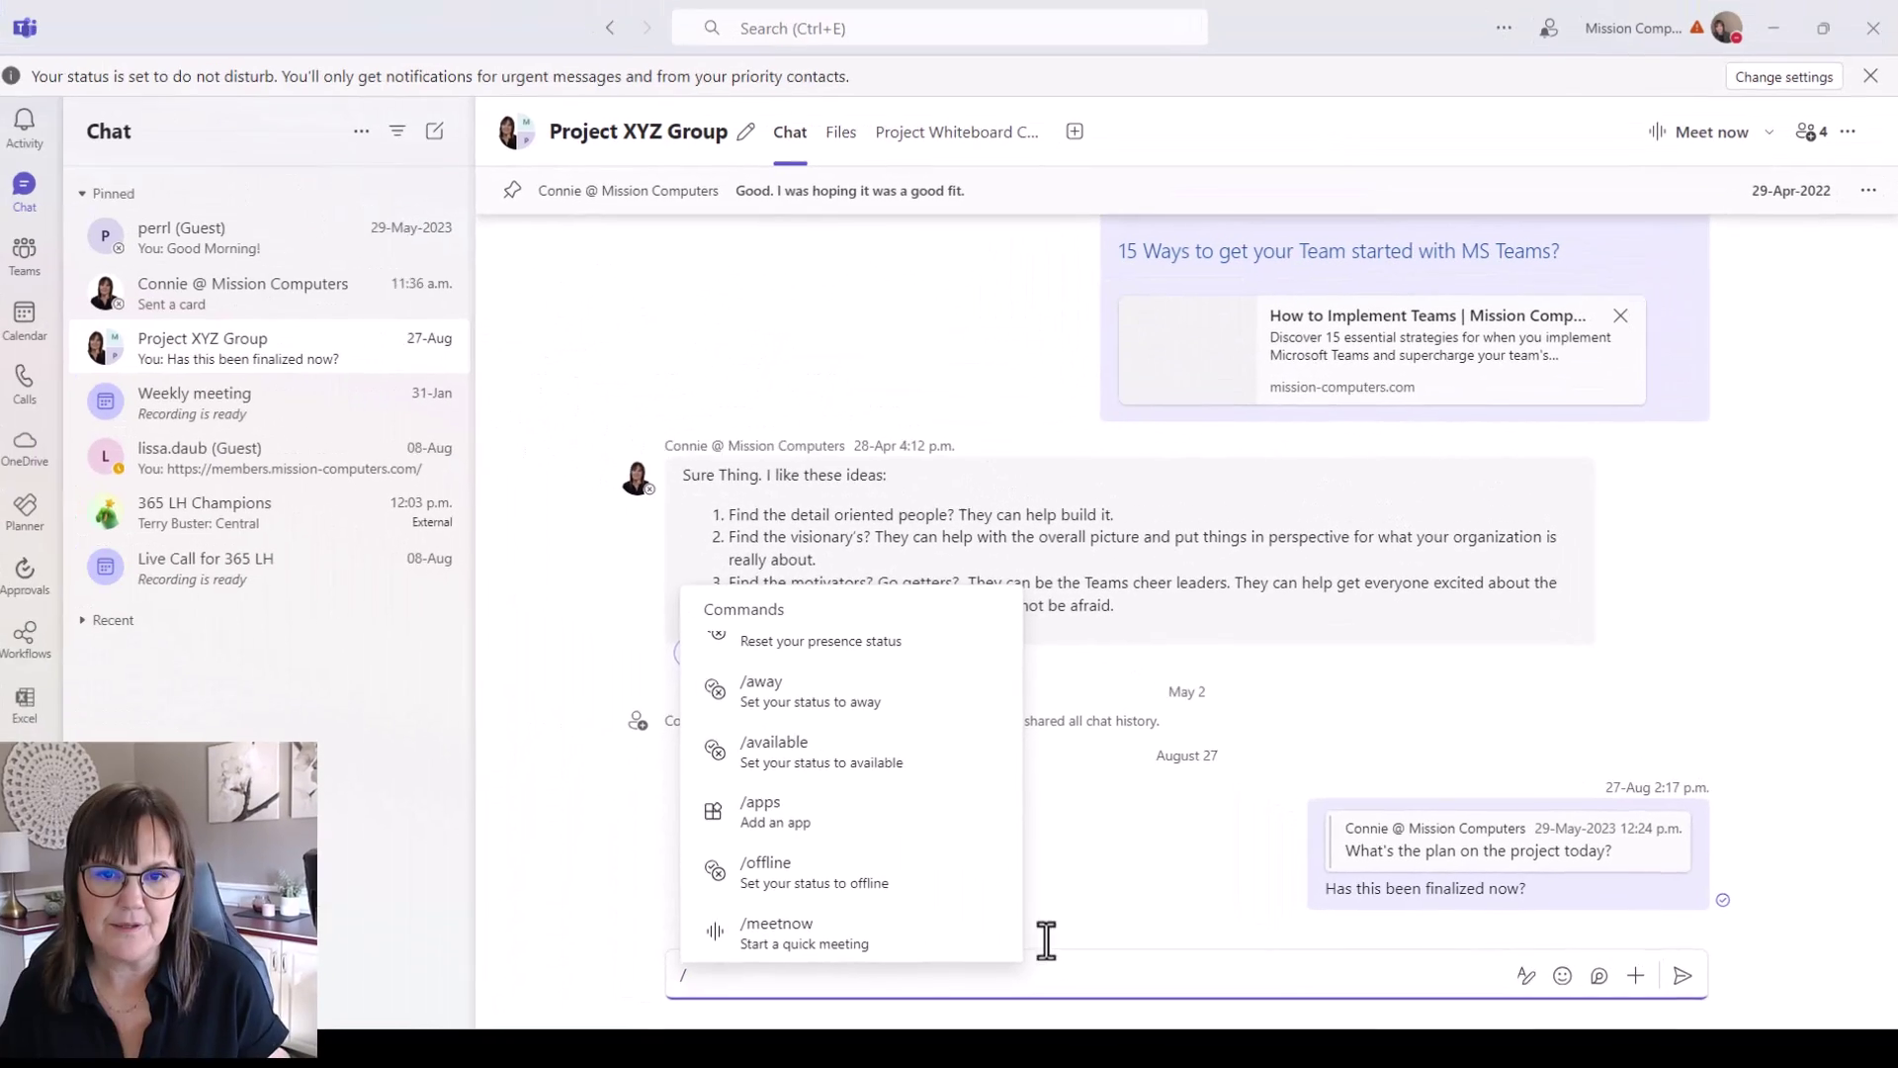
key(BackSpace)
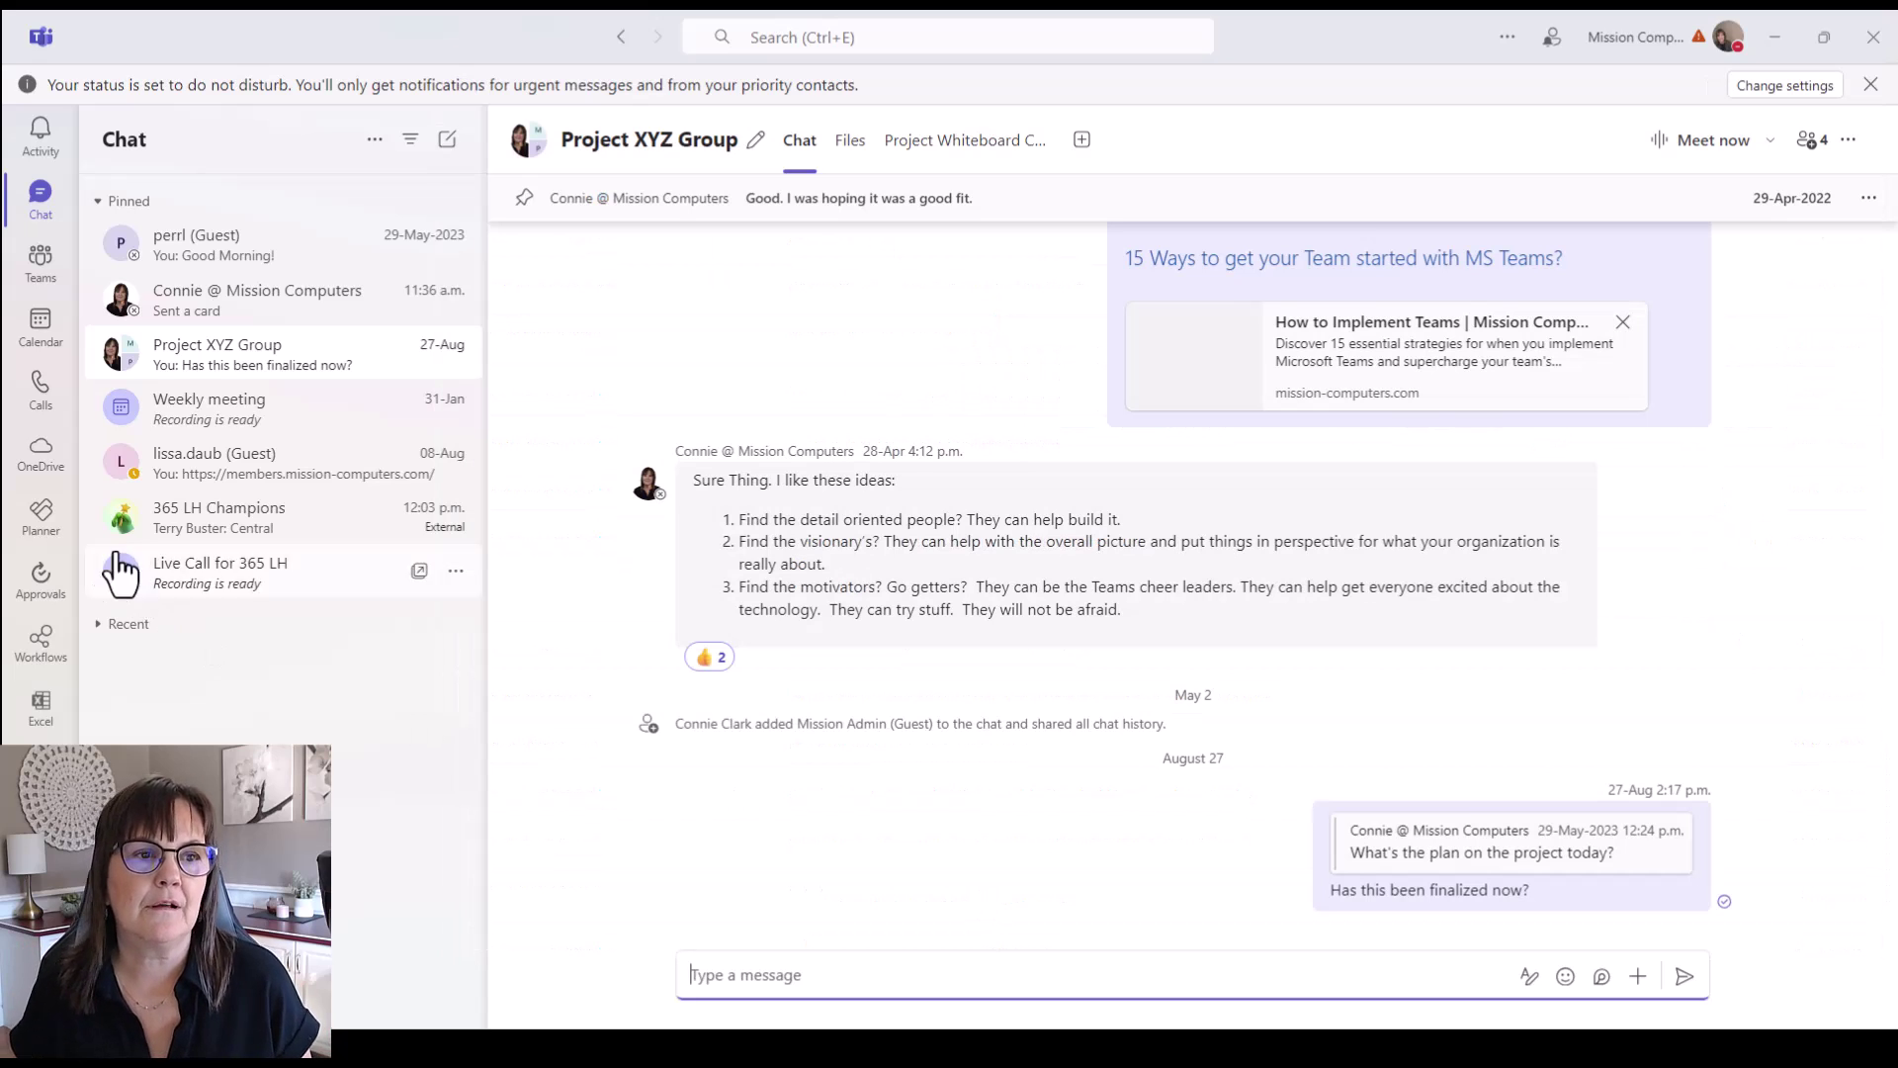
Step: Open the first pinned guest chat and display the app's Help options
click(206, 249)
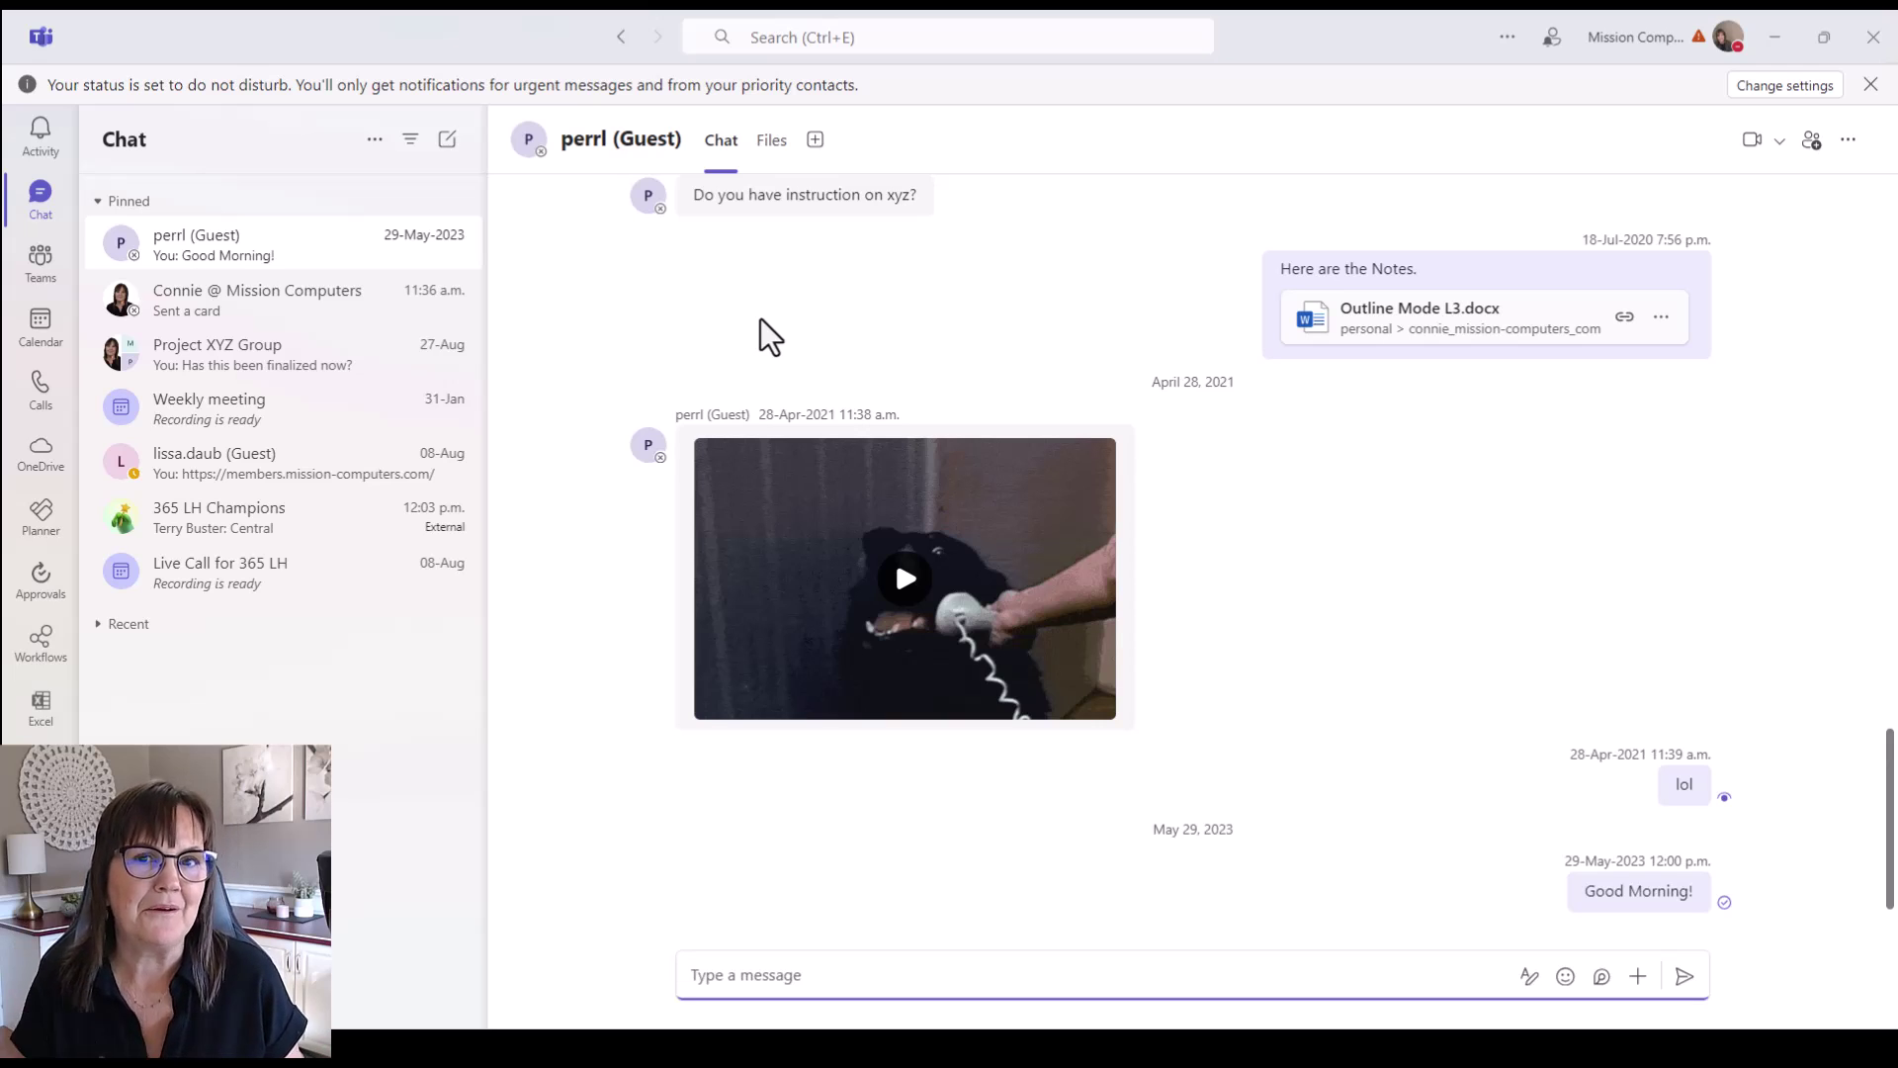
click(1506, 36)
mouse_move(1573, 170)
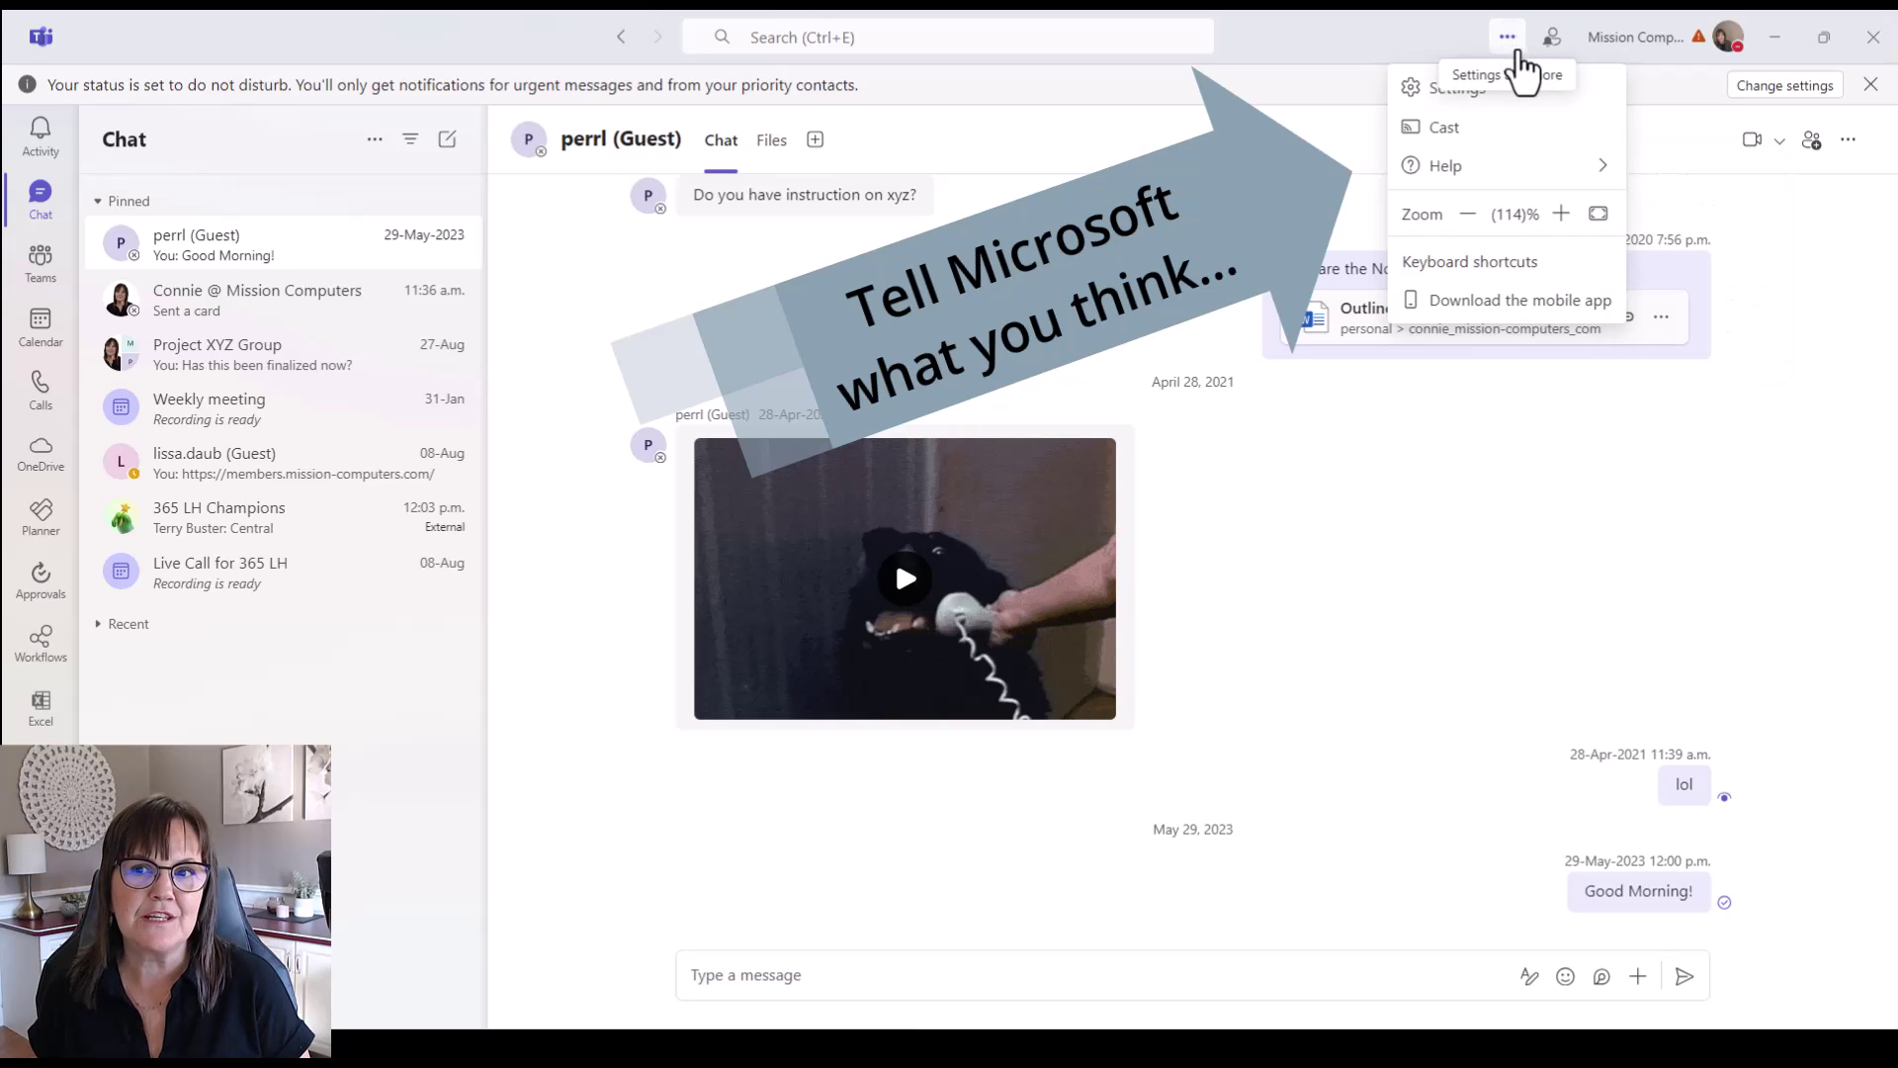
mouse_move(1503, 188)
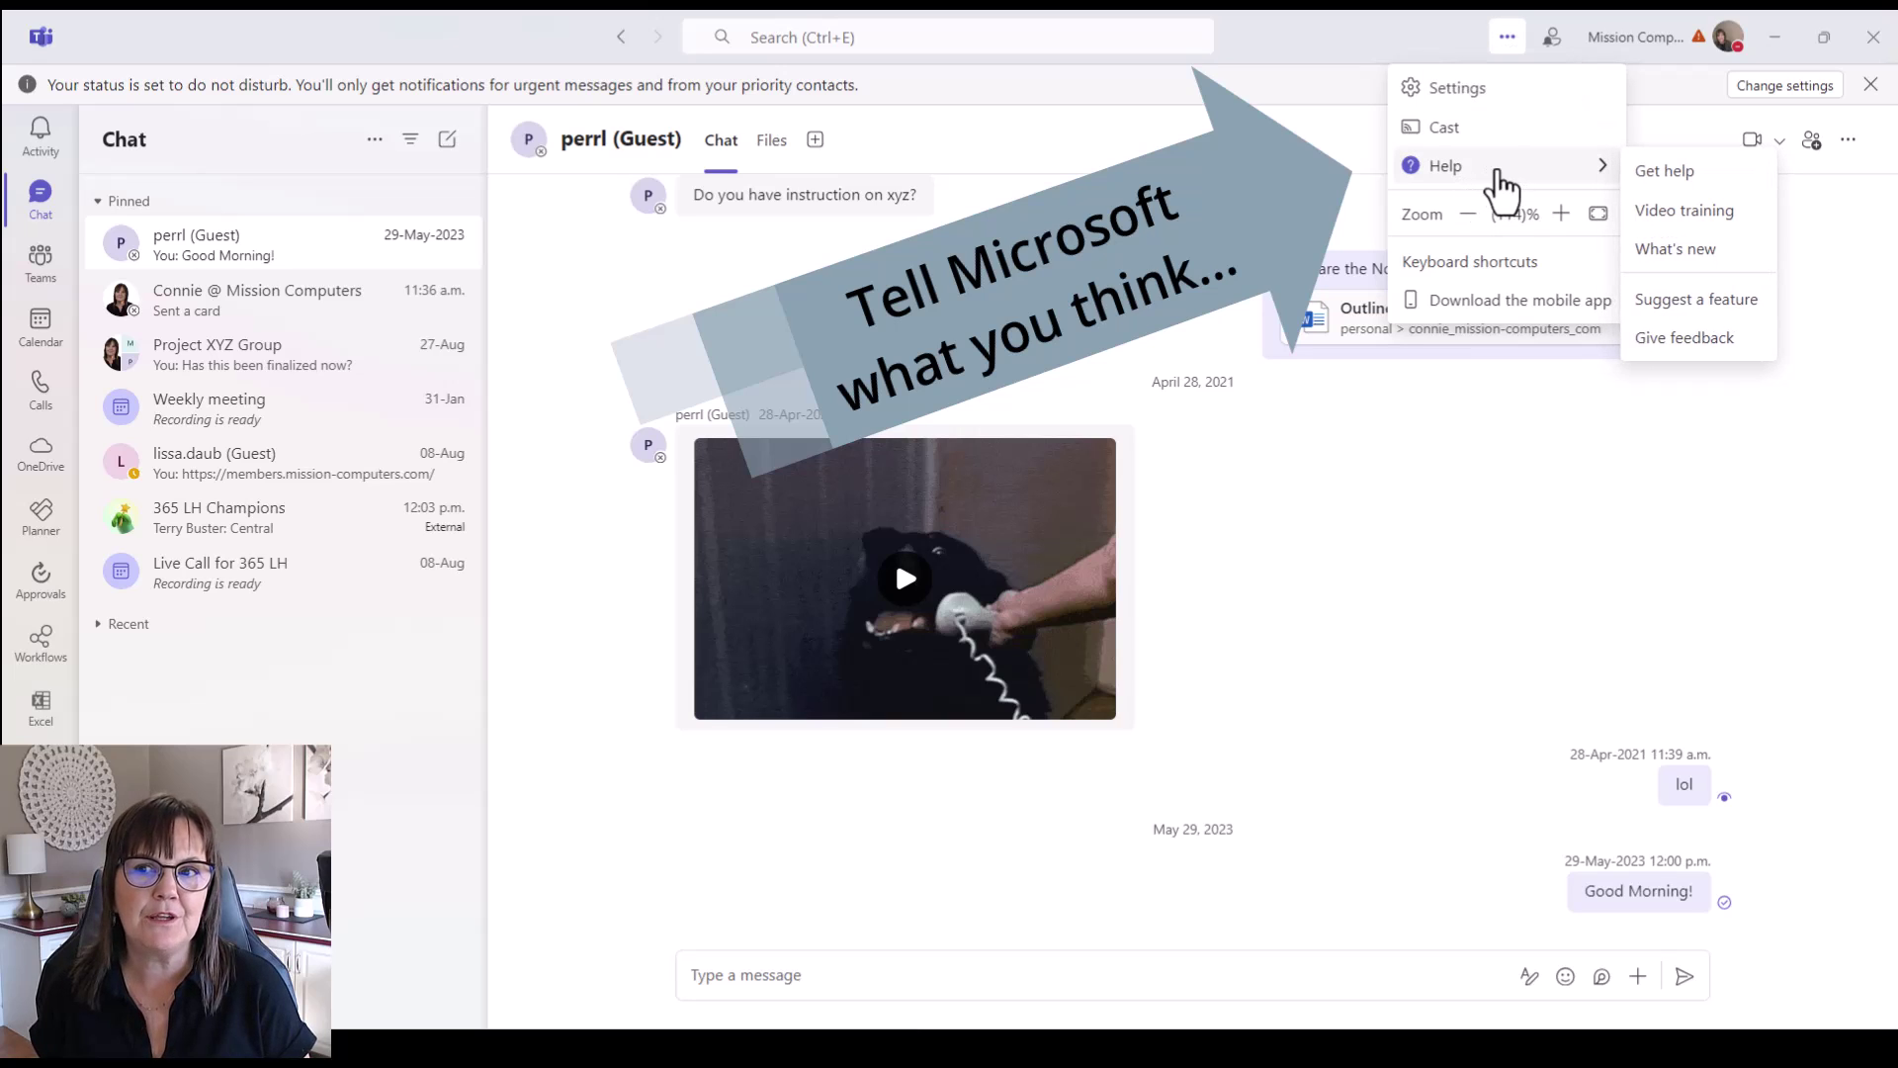